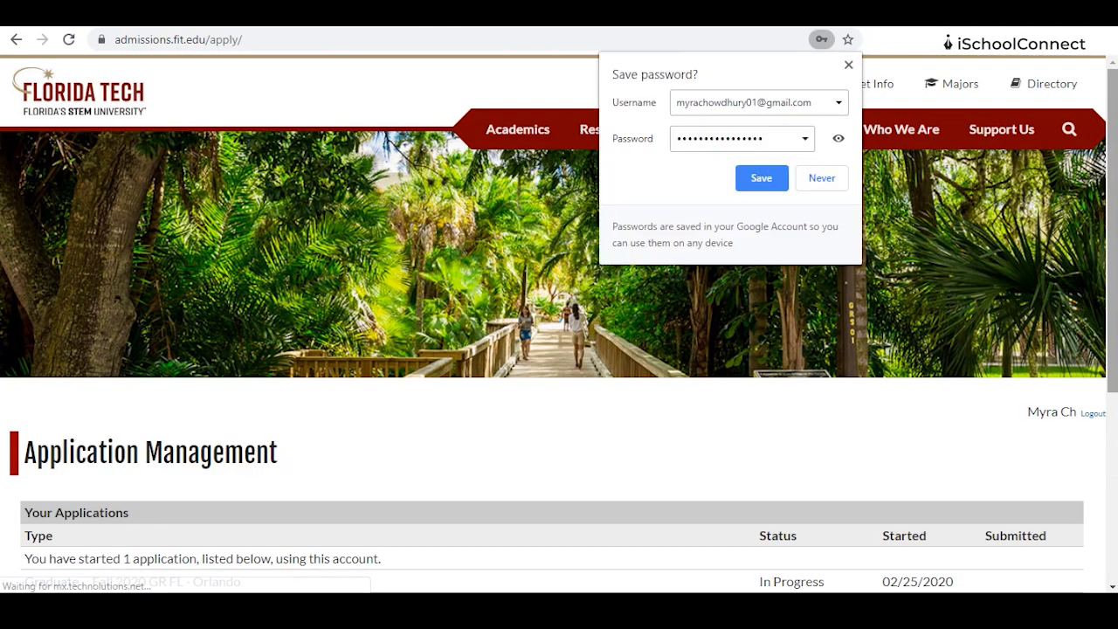
Step: Dismiss the password-saving prompt and open the in-progress Graduate application for Fall 2020 GR FL - Orlando
left_click(847, 64)
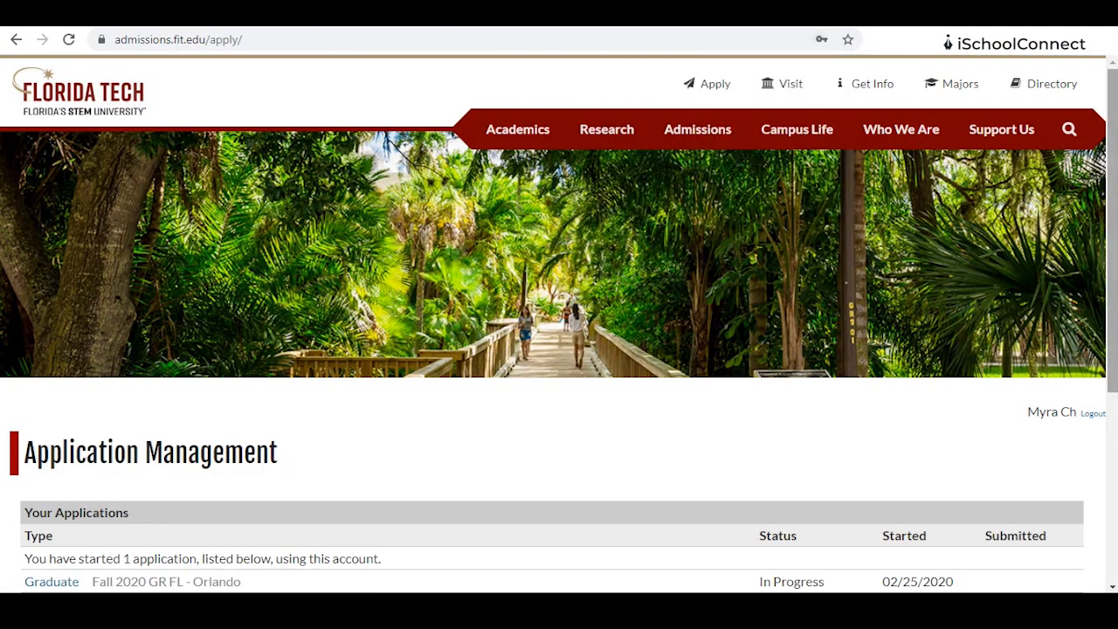
left_click_drag(1112, 219, 1112, 368)
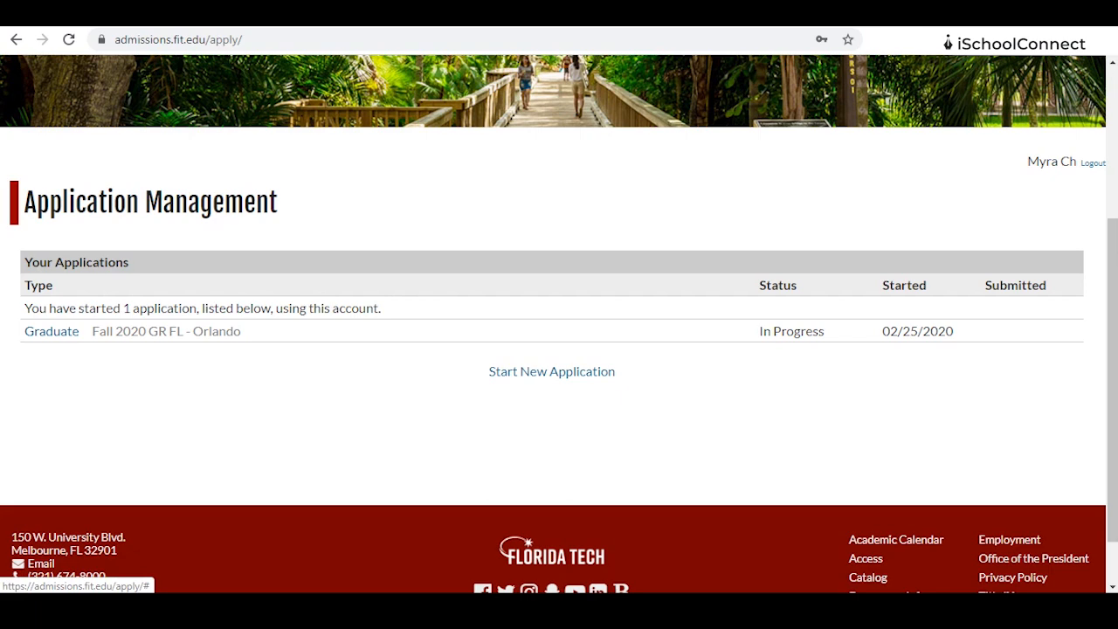
left_click(52, 332)
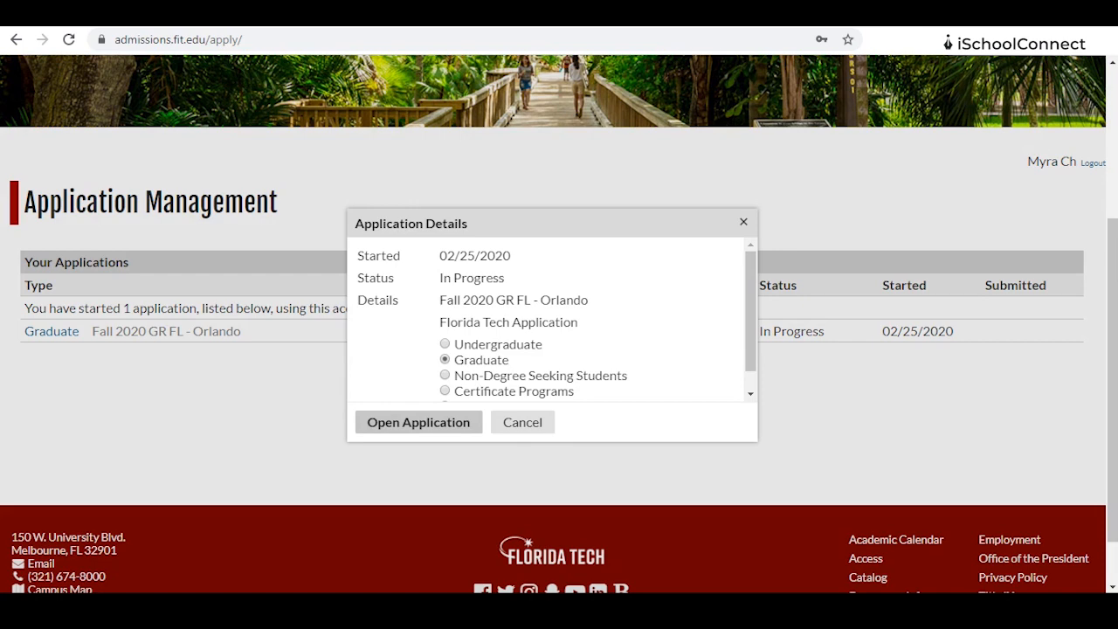
scroll(551, 318, "down", 1)
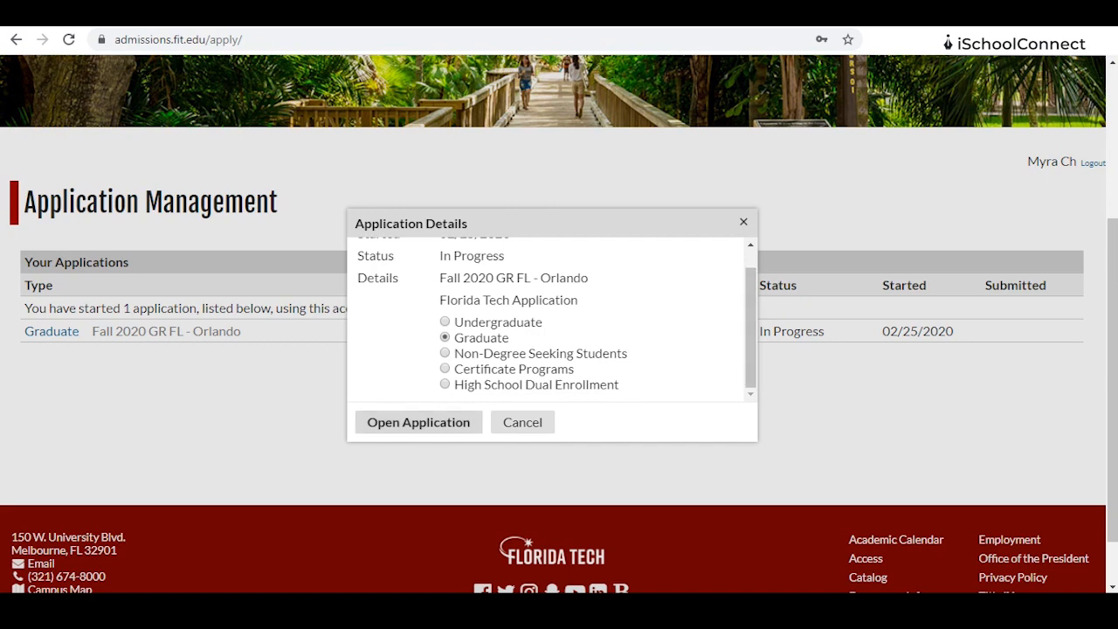
left_click(419, 422)
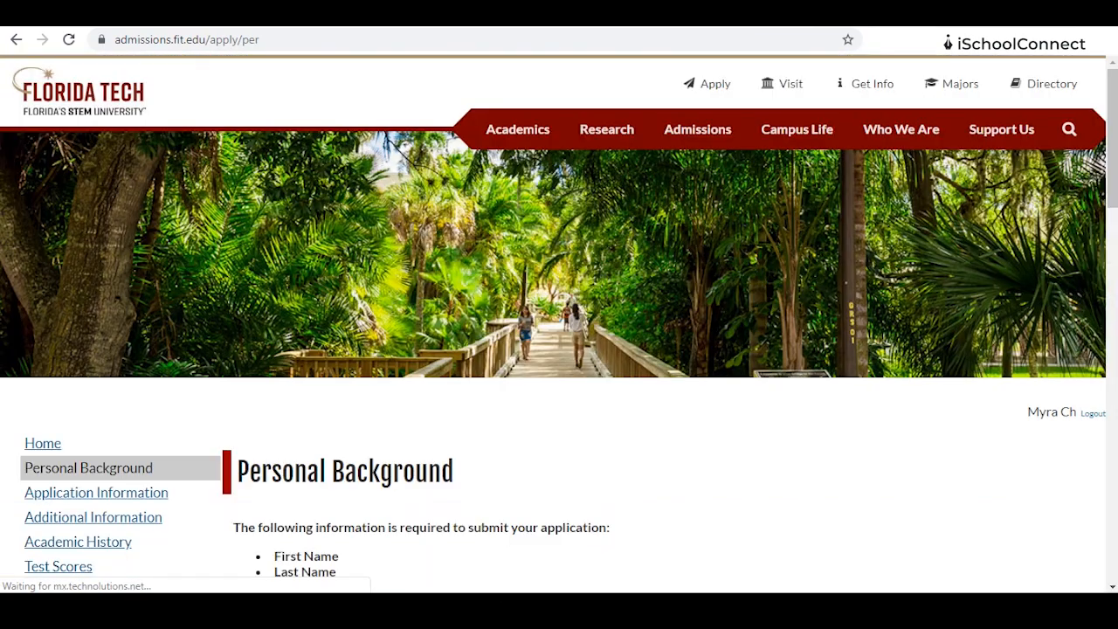
Step: Review the Personal Background entries from name through citizenship, and continue to Application Information
scroll(559, 324, "down", 2)
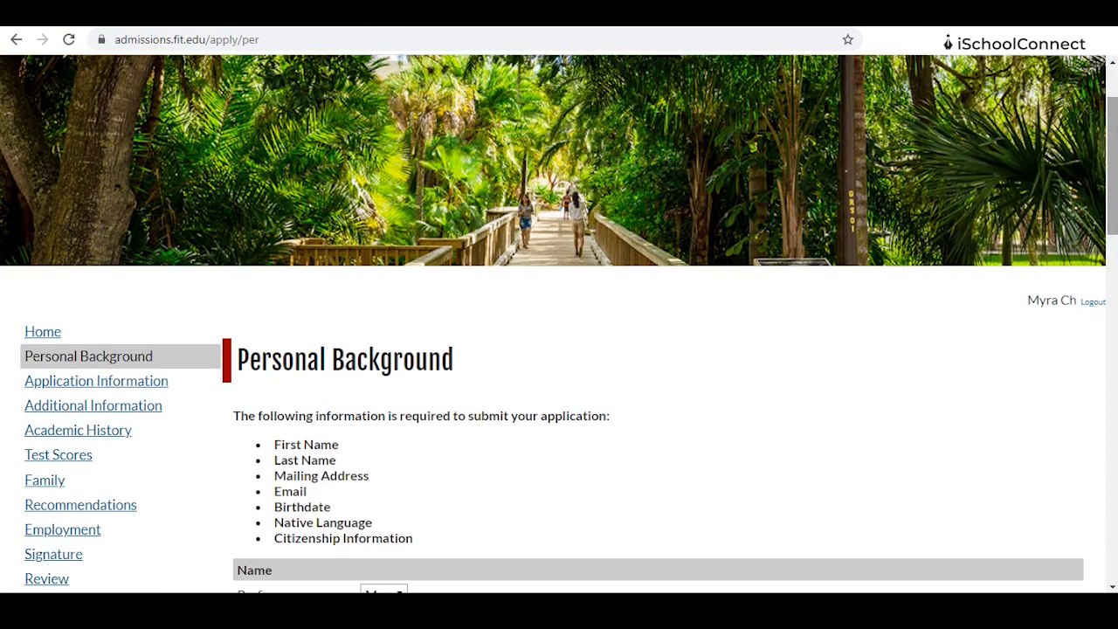
scroll(559, 324, "down", 3)
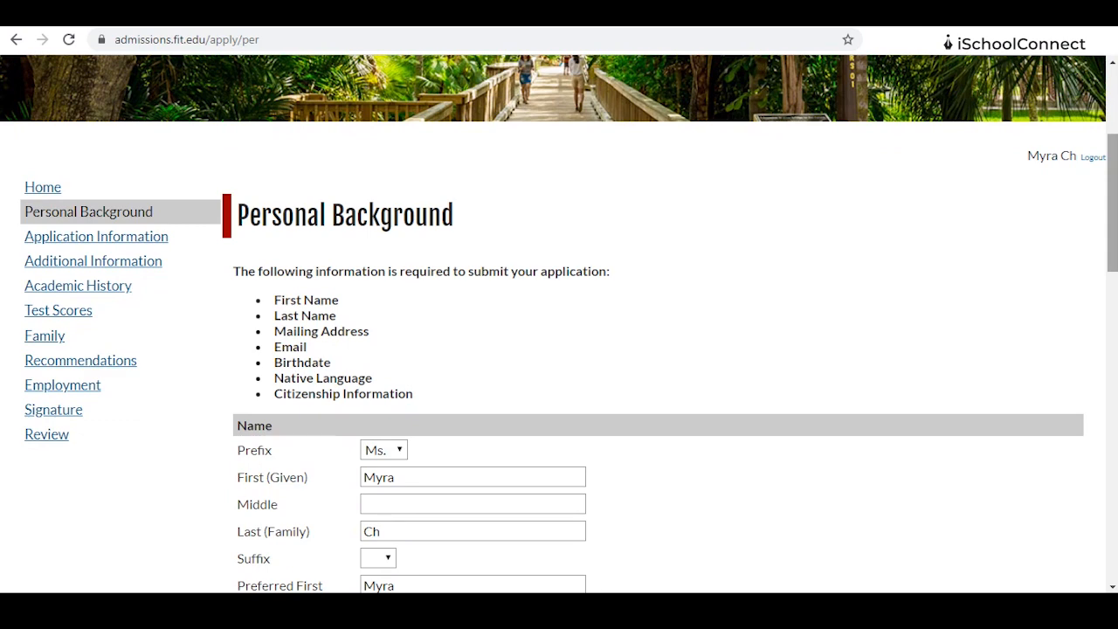
scroll(559, 323, "down", 3)
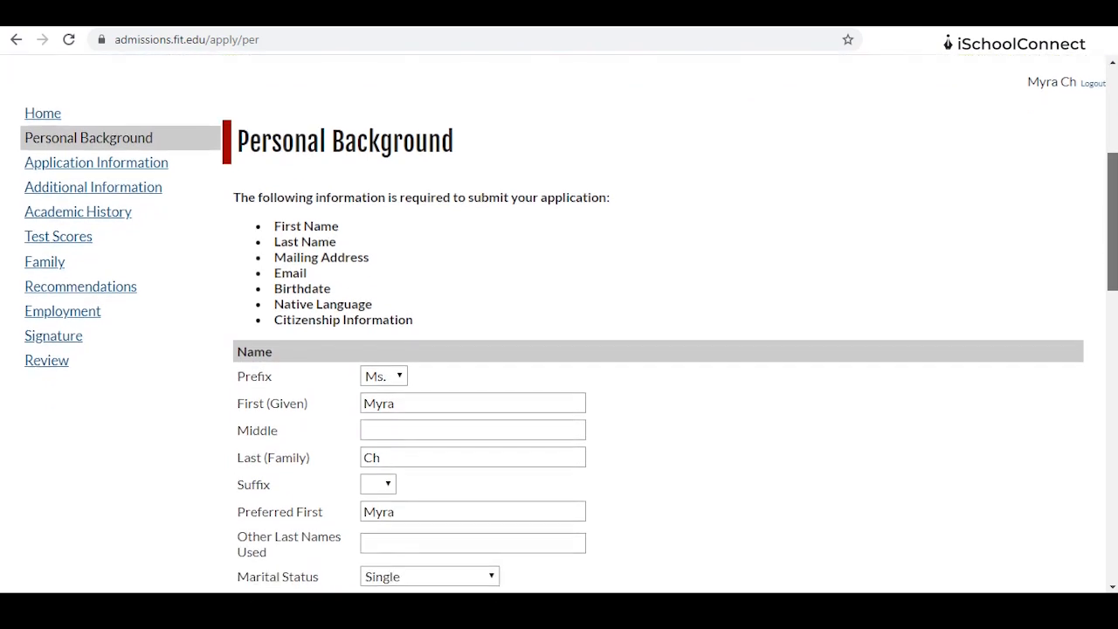
scroll(559, 323, "up", 1)
scroll(559, 323, "up", 1)
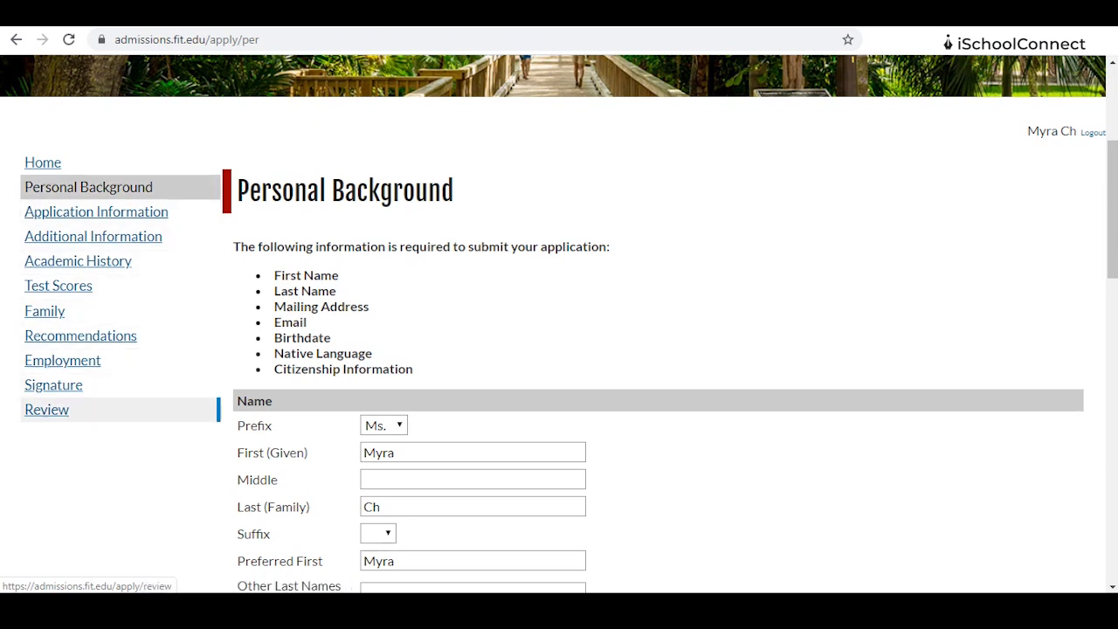
scroll(559, 349, "down", 3)
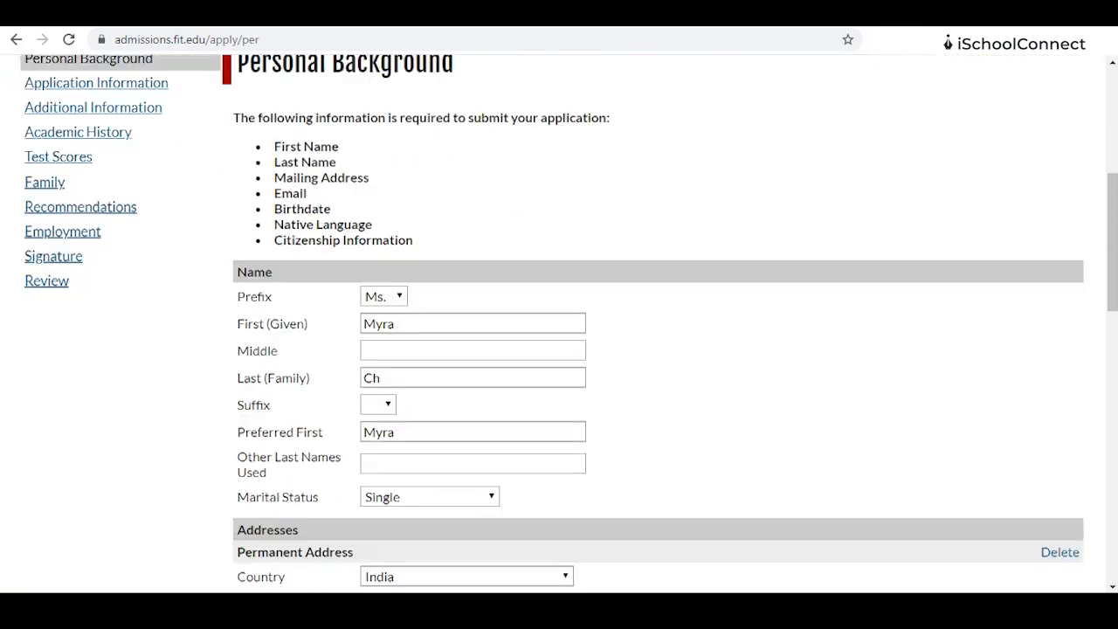
scroll(559, 349, "up", 1)
scroll(559, 349, "up", 1)
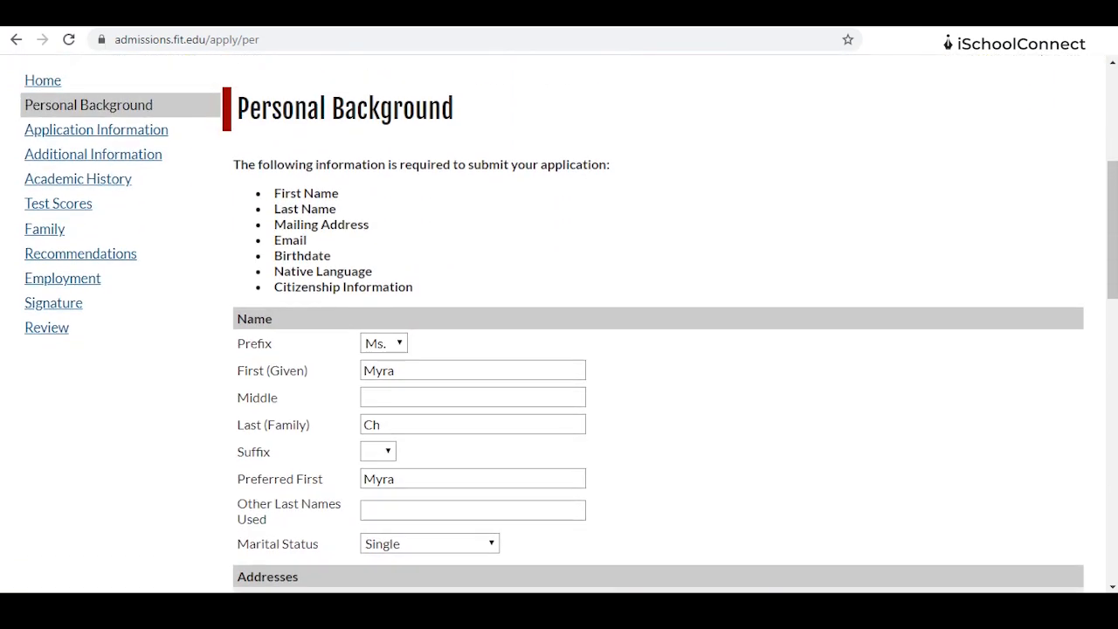
scroll(559, 349, "down", 3)
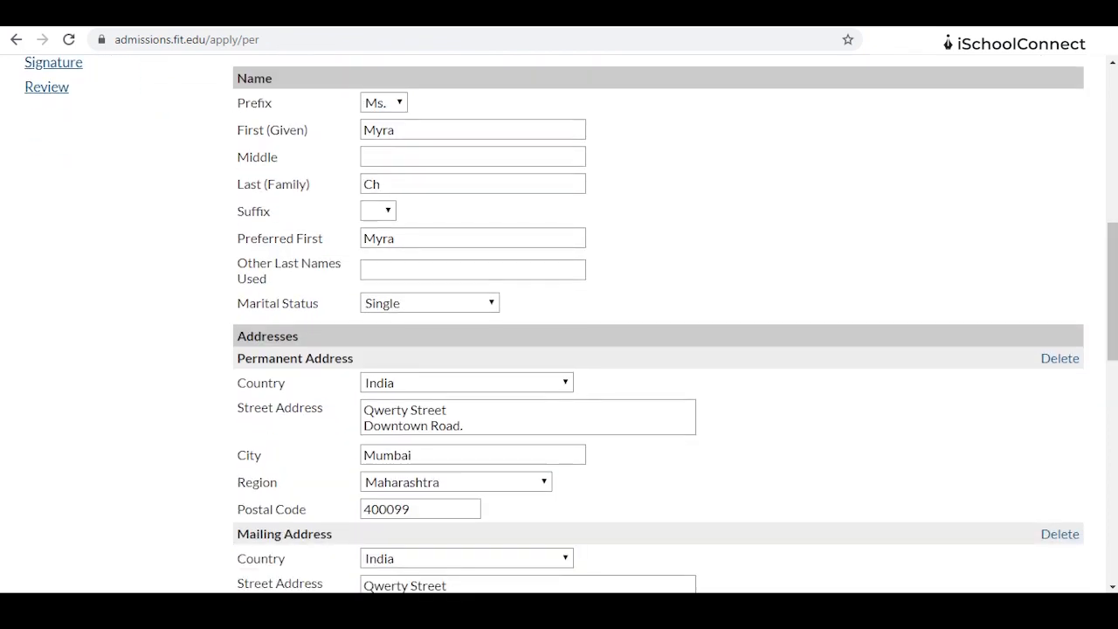
scroll(559, 349, "down", 8)
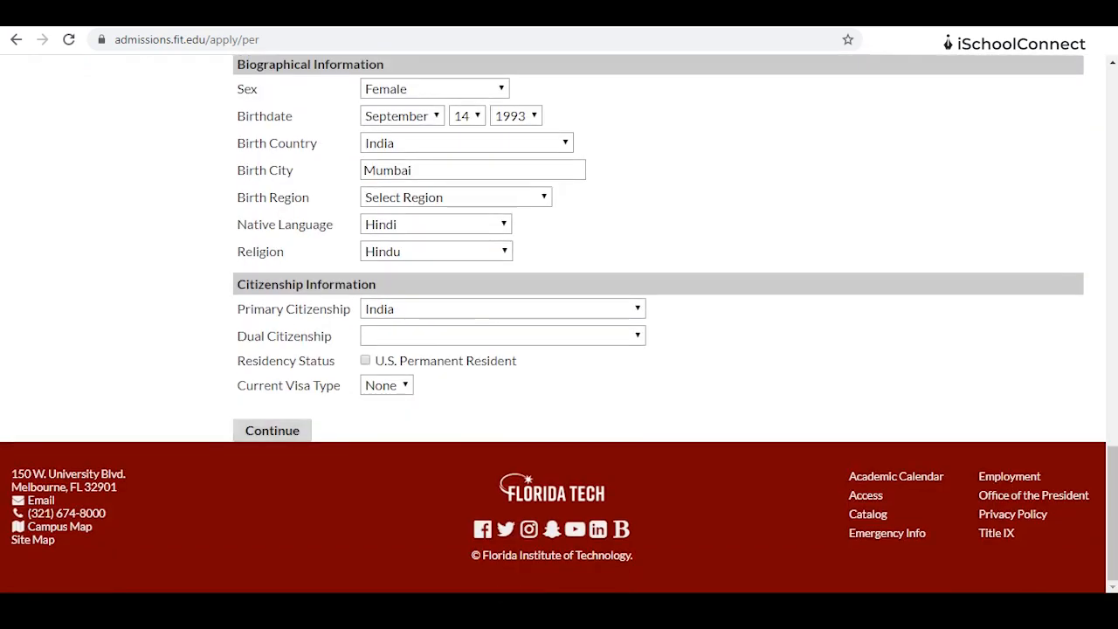
left_click(272, 430)
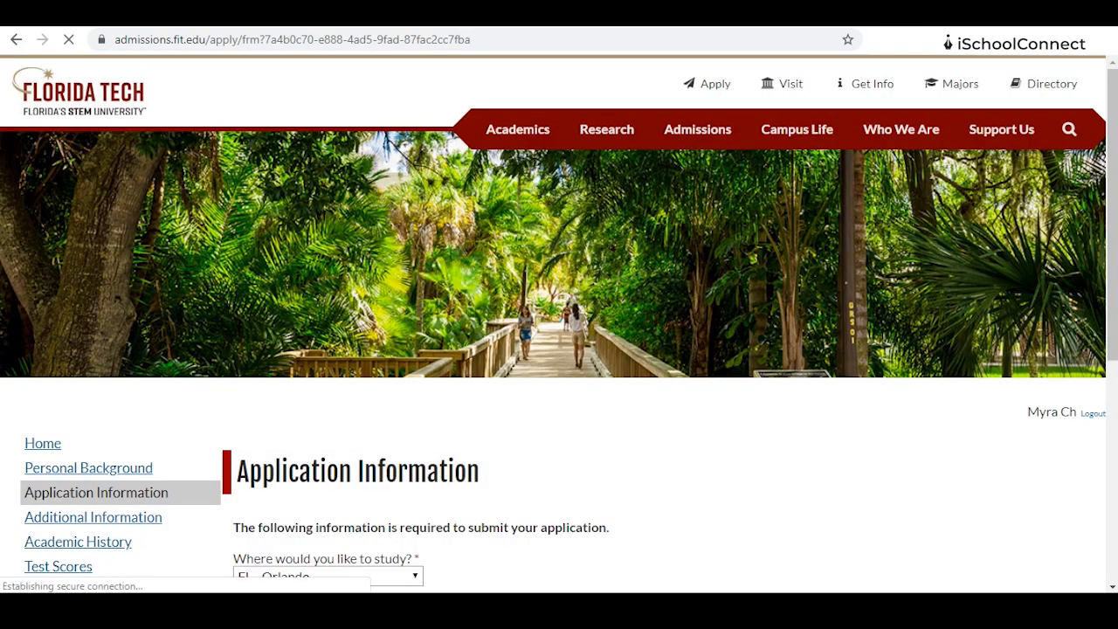
Step: Choose FL - Orlando as the study location and Management - Information Systems, MS (FL - Orlando) as the program
left_click_drag(1112, 214, 1112, 384)
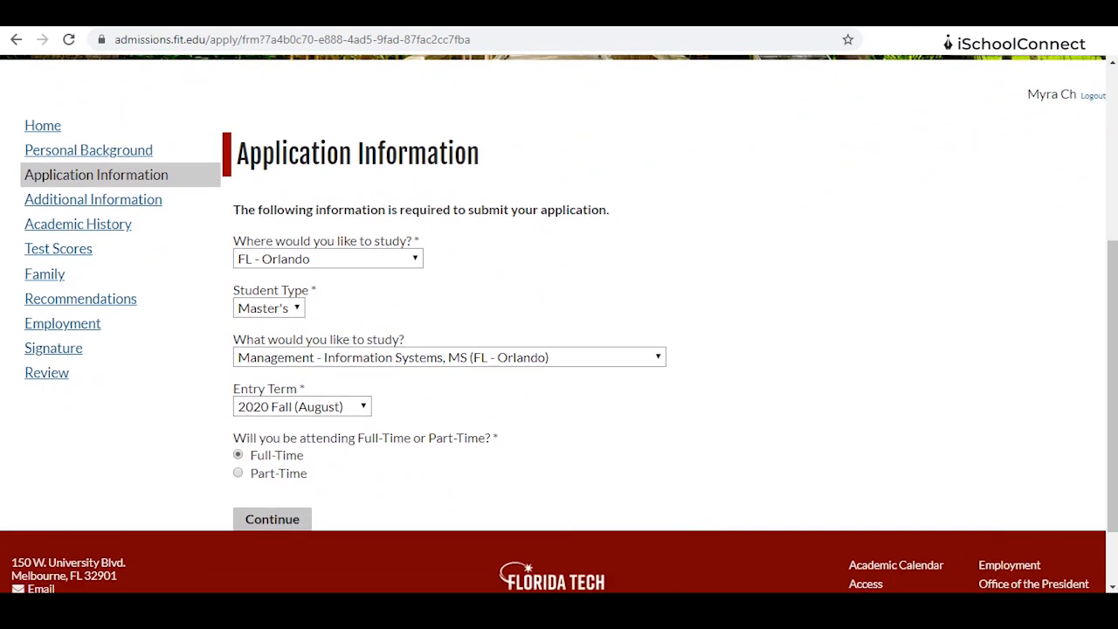
left_click(328, 258)
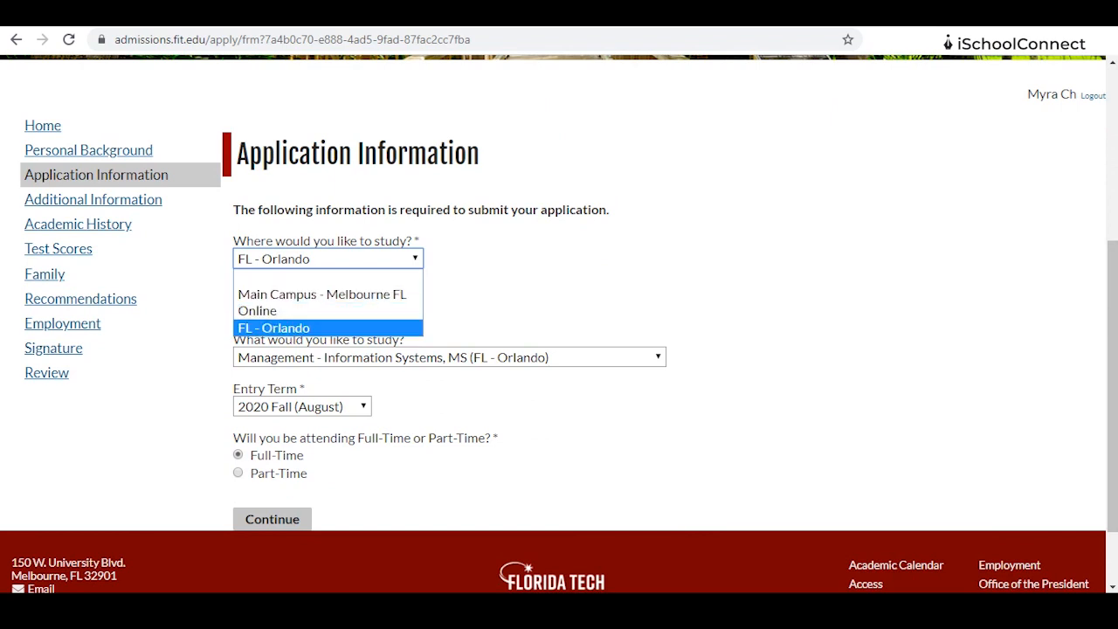
left_click(328, 328)
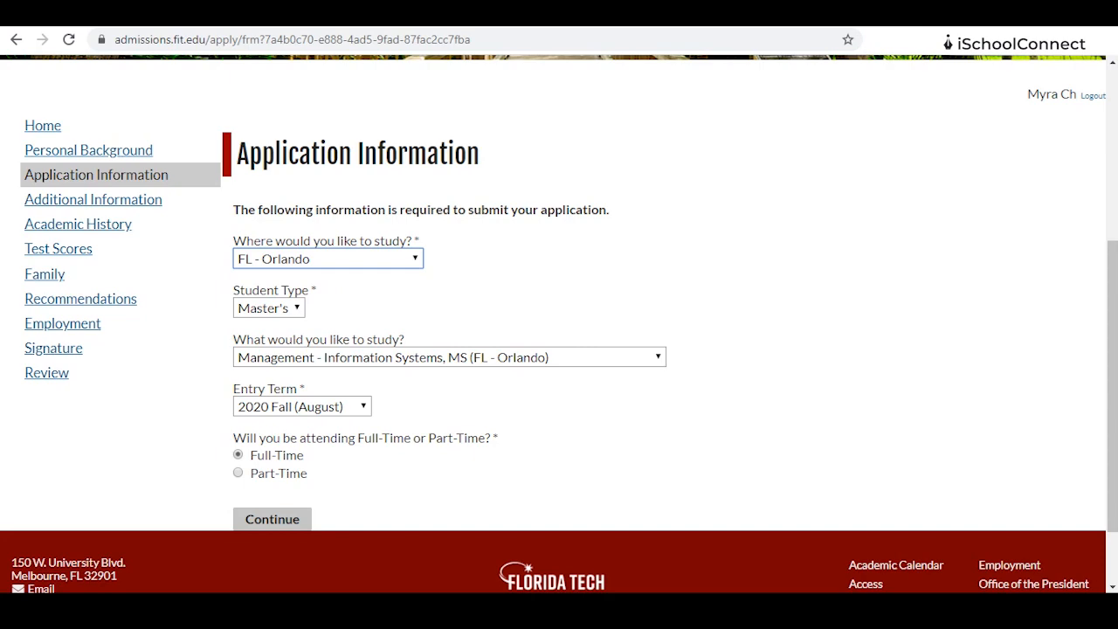
left_click(449, 357)
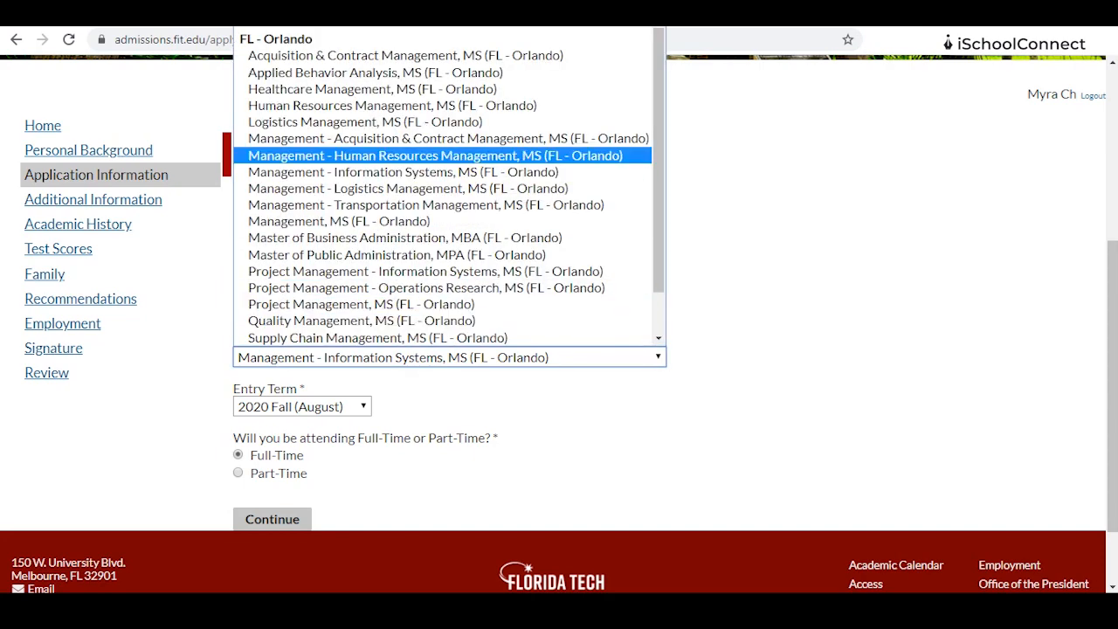
scroll(442, 187, "down", 1)
scroll(441, 187, "up", 1)
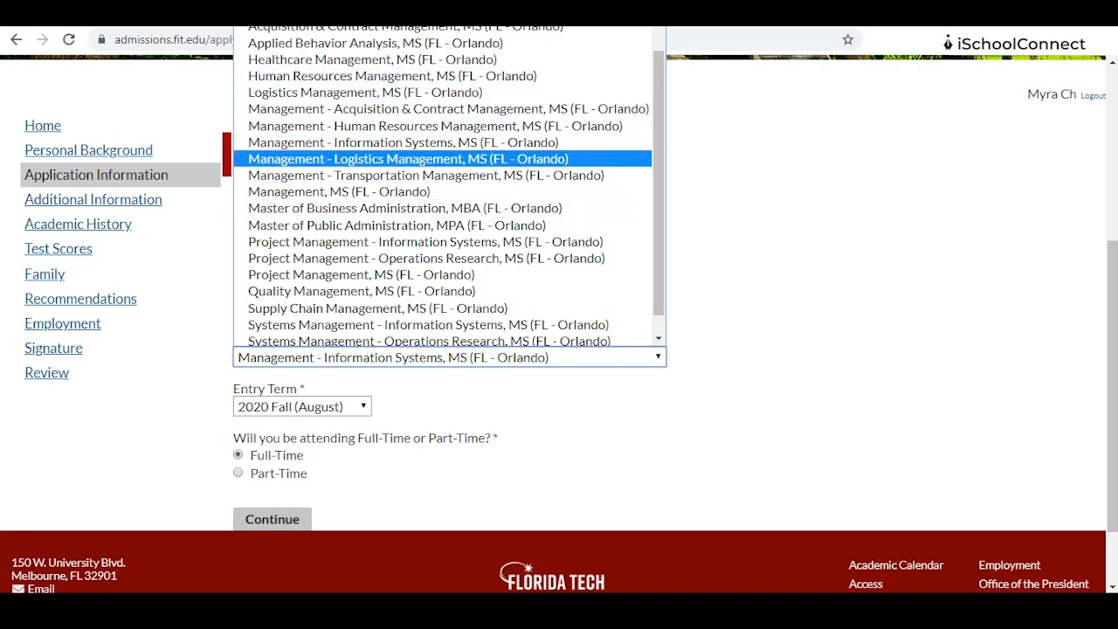
left_click(427, 143)
Step: Set the entry term to 2020 Fall (August) and check the Full-Time attendance choice
left_click(302, 406)
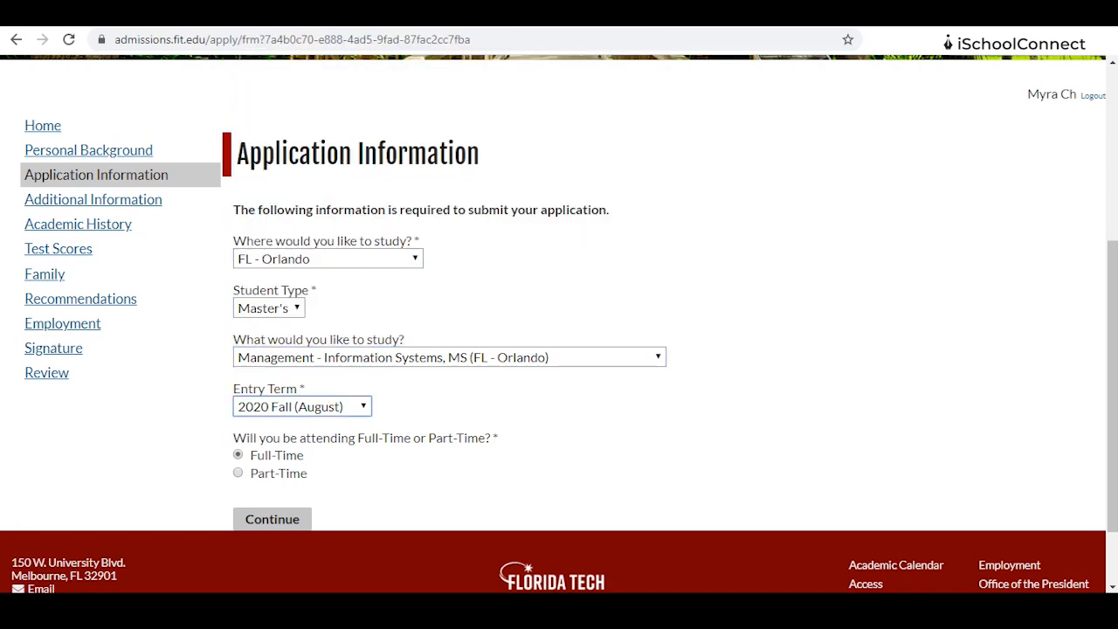
left_click(302, 406)
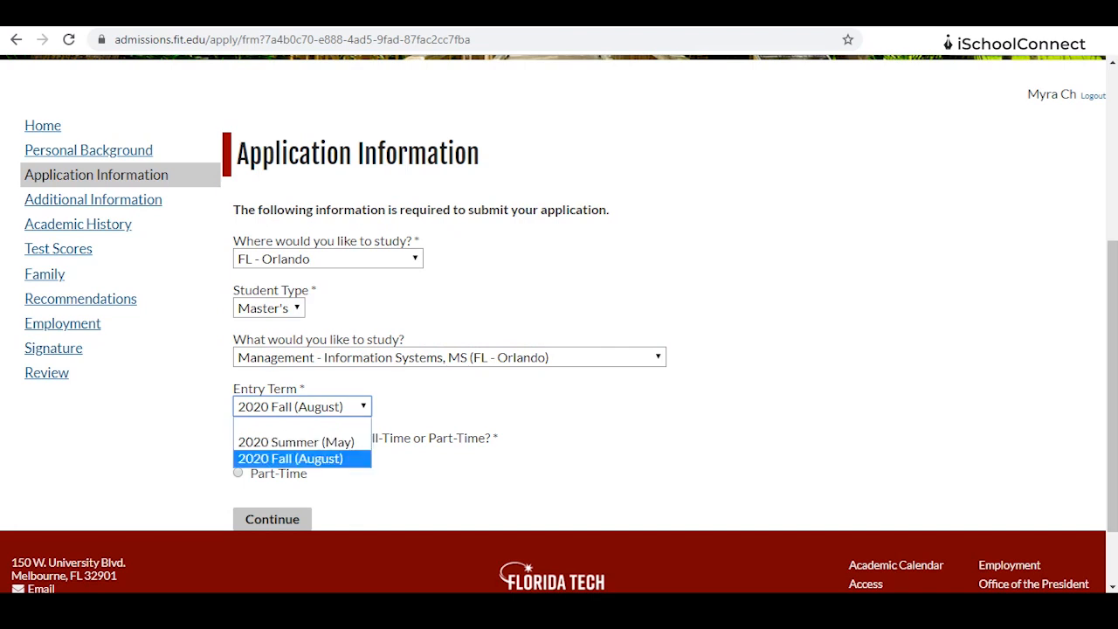
left_click(302, 459)
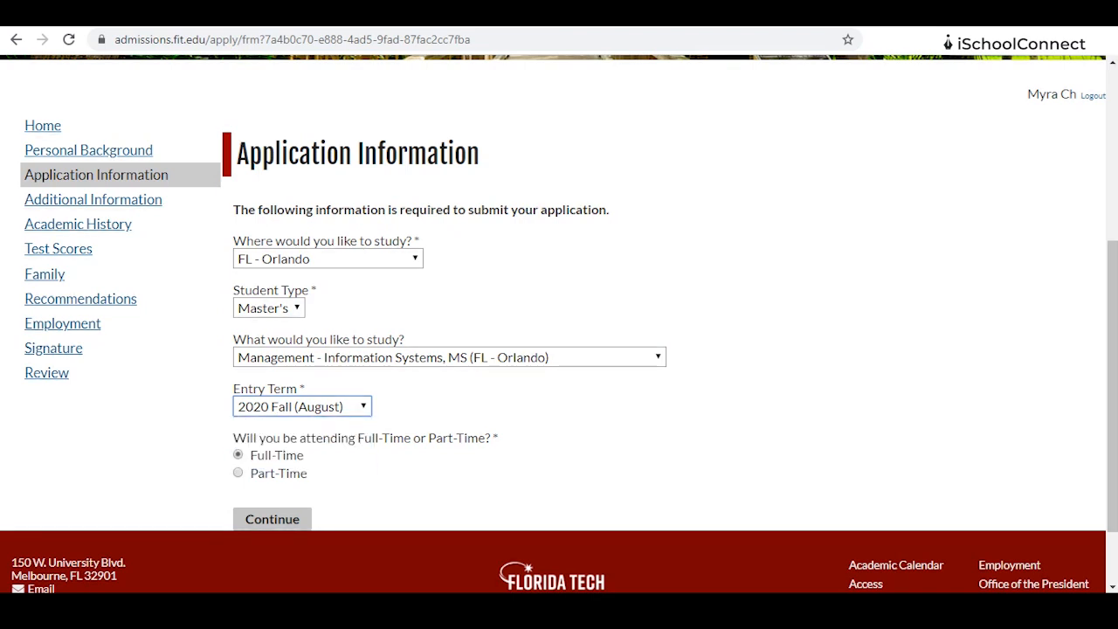
scroll(559, 315, "down", 1)
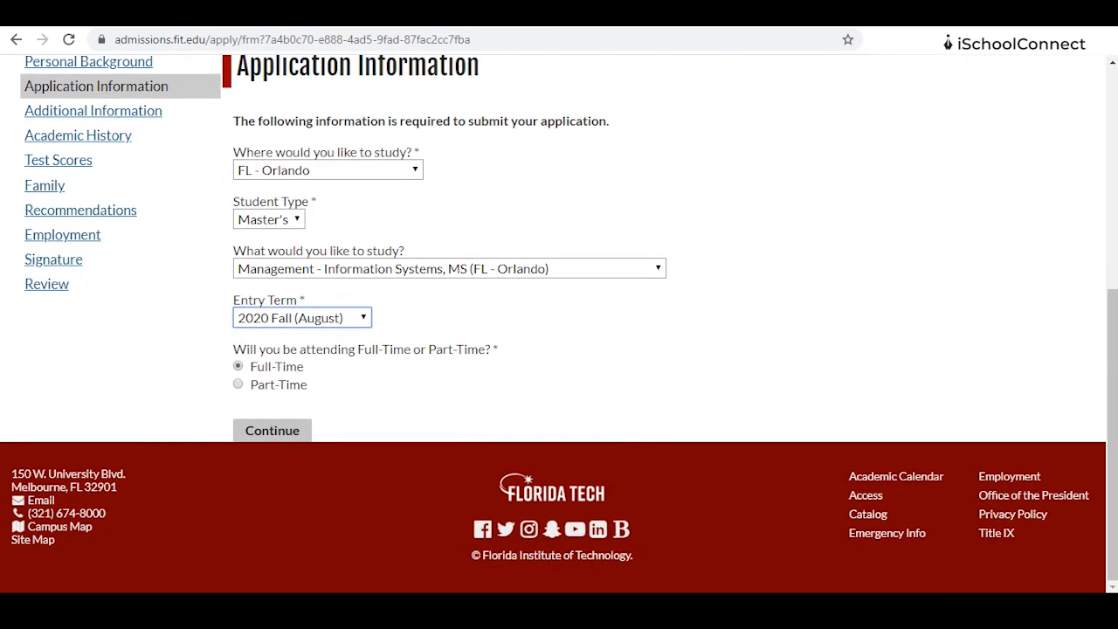
left_click(303, 318)
left_click(480, 393)
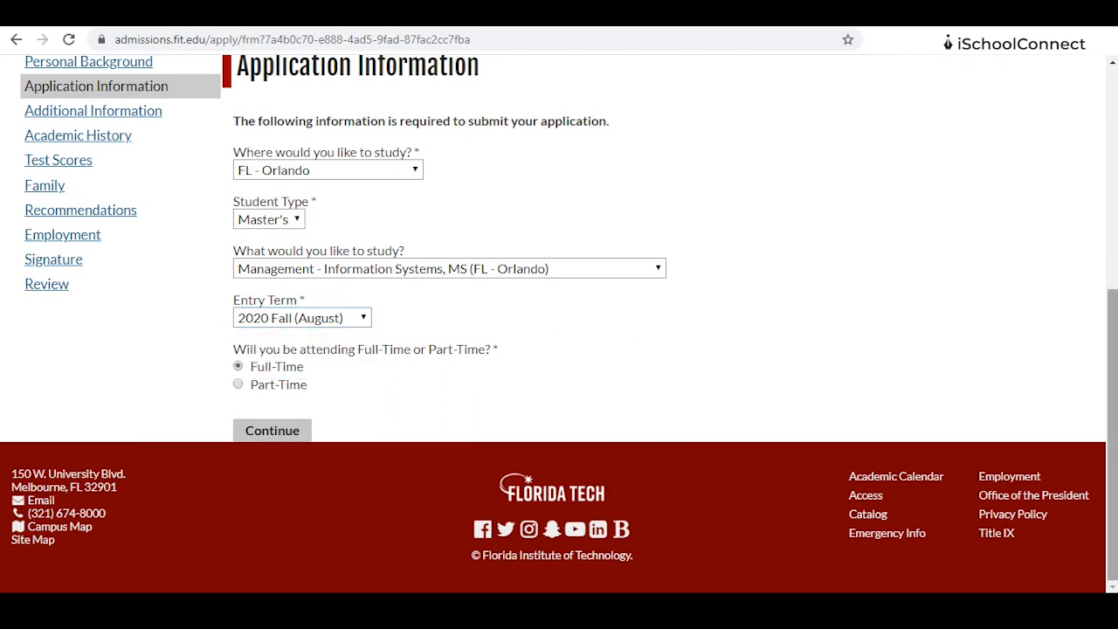
left_click_drag(264, 366, 304, 366)
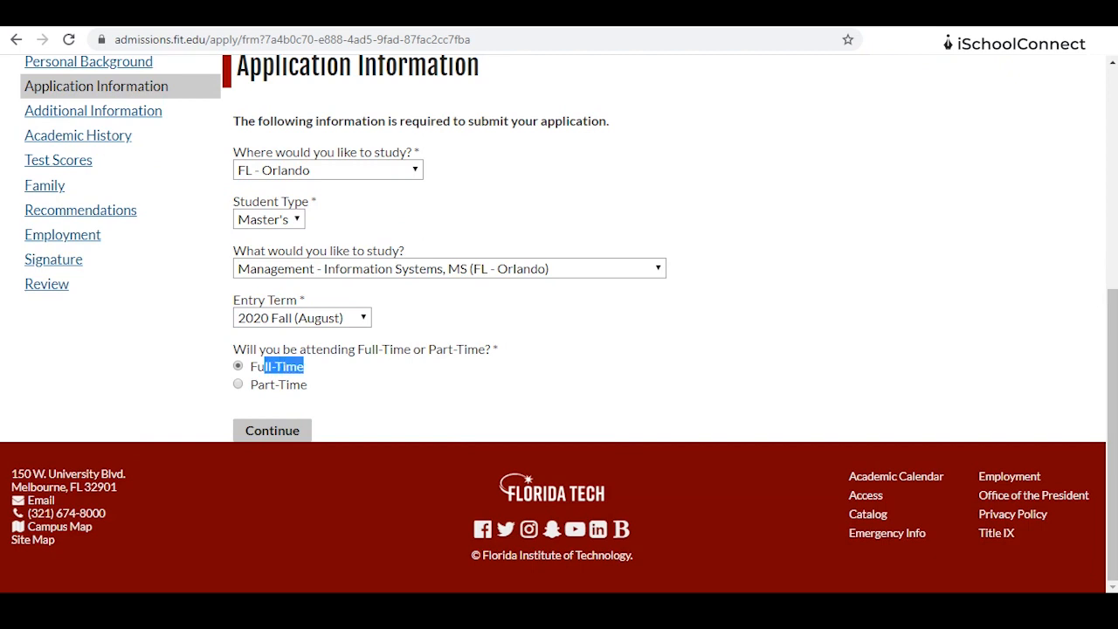
left_click(393, 375)
Step: Go to the Academic History section, open the East Saint Louis Senior High School entry and close it again
scroll(96, 110, "up", 2)
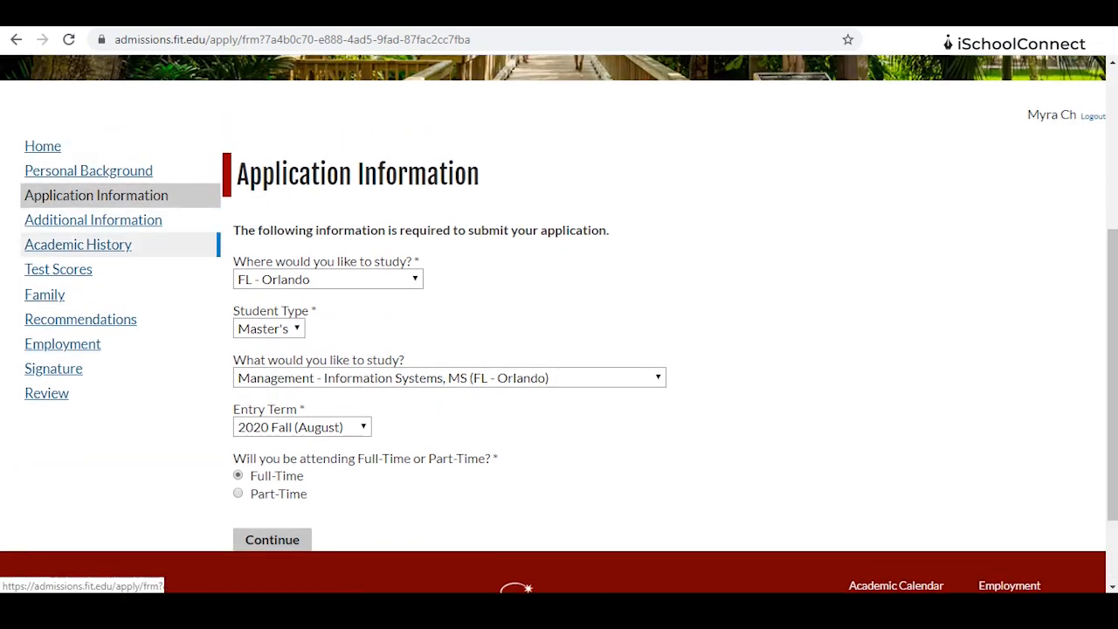
left_click(77, 244)
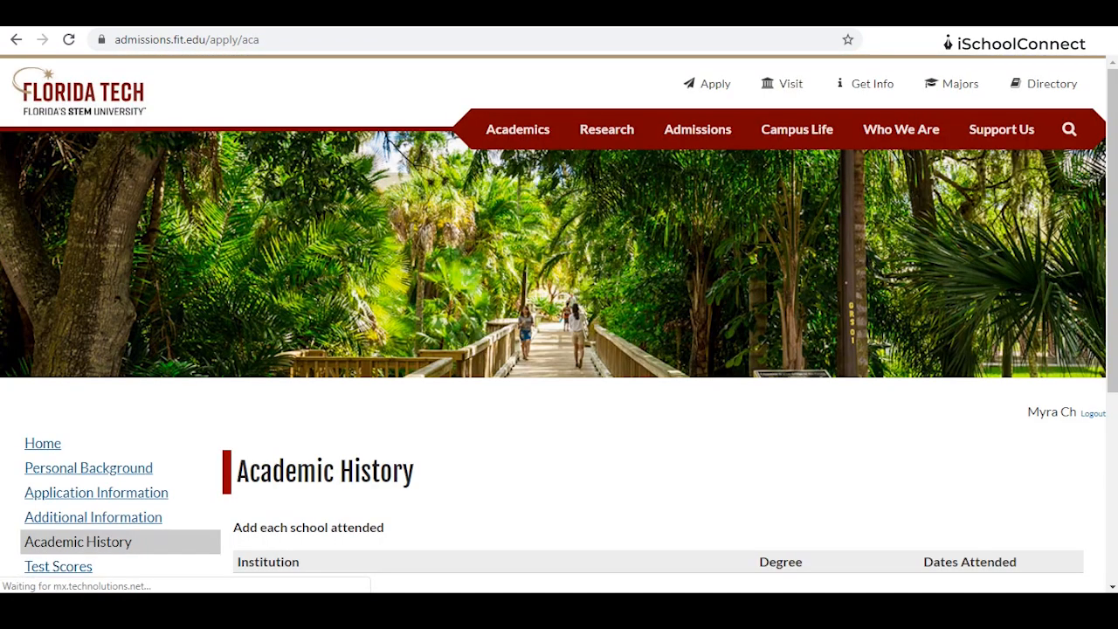
scroll(559, 312, "down", 4)
scroll(559, 312, "up", 1)
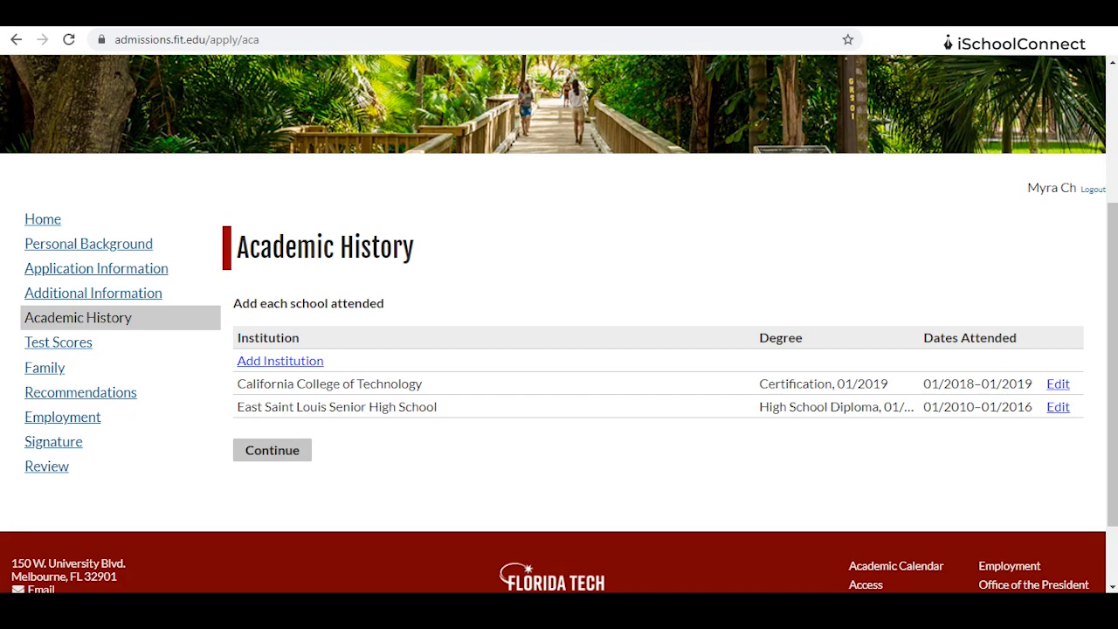
left_click(336, 406)
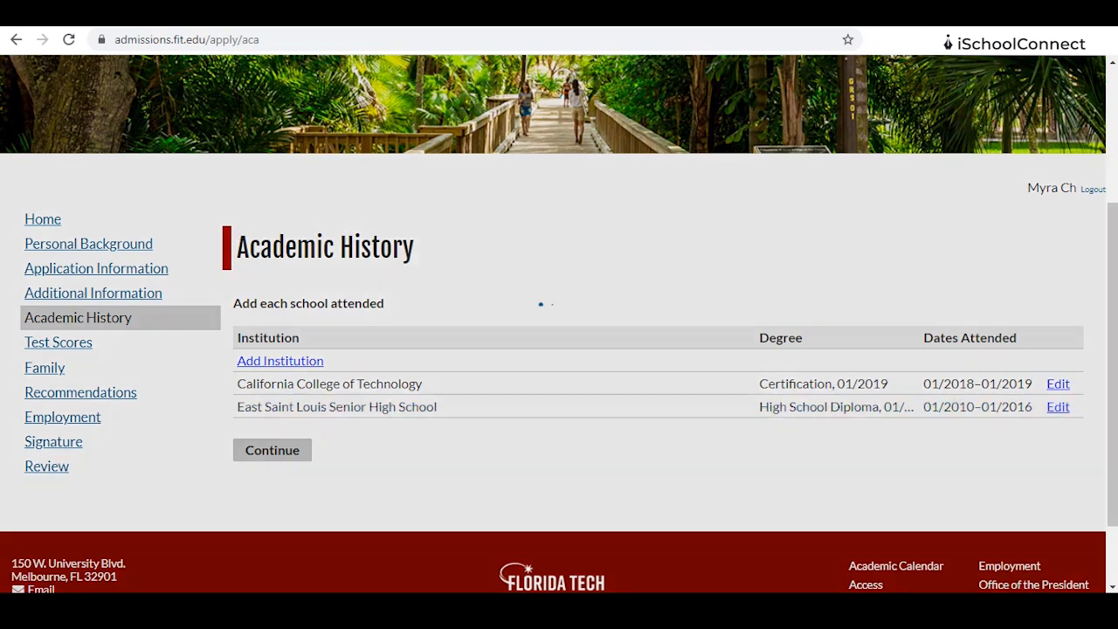
left_click(805, 100)
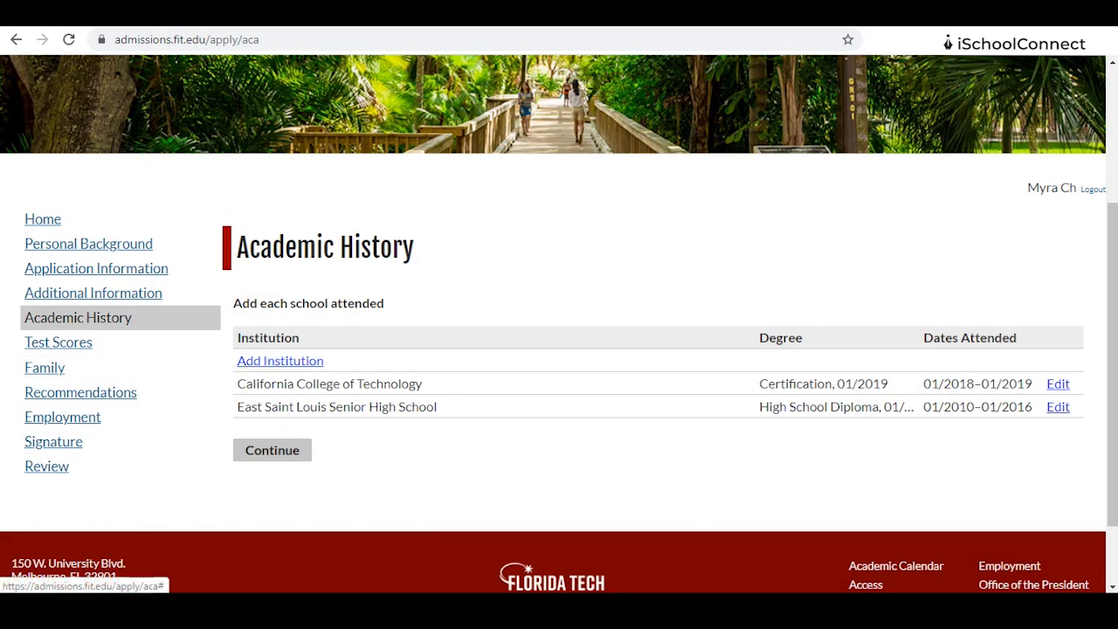
Step: Start a new institution entry and select California College of Technology from the suggested schools
left_click(279, 361)
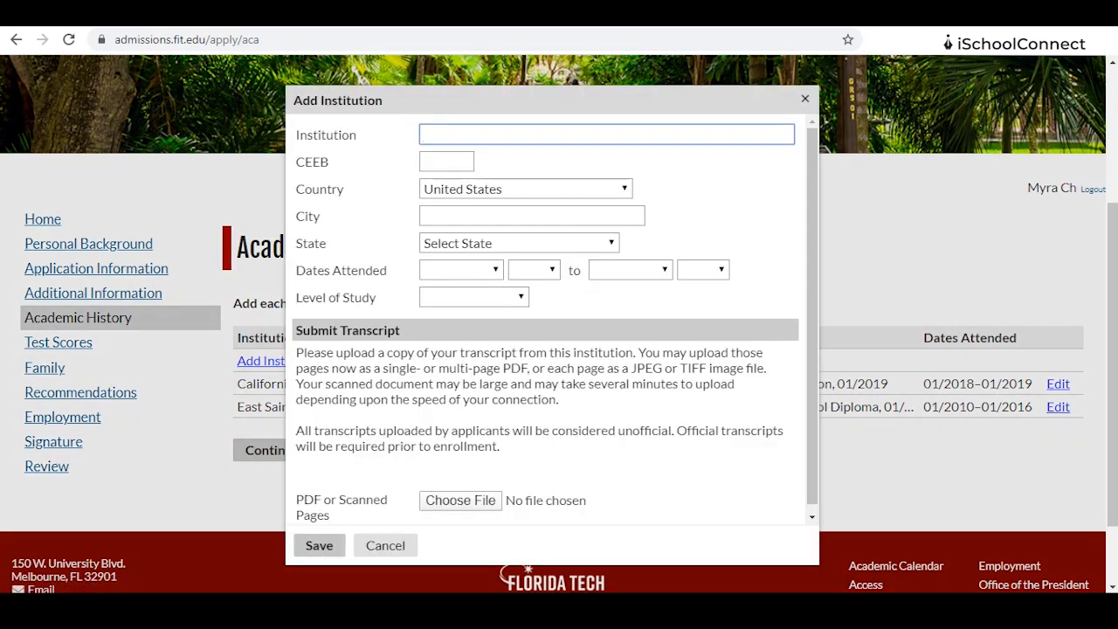
left_click(524, 134)
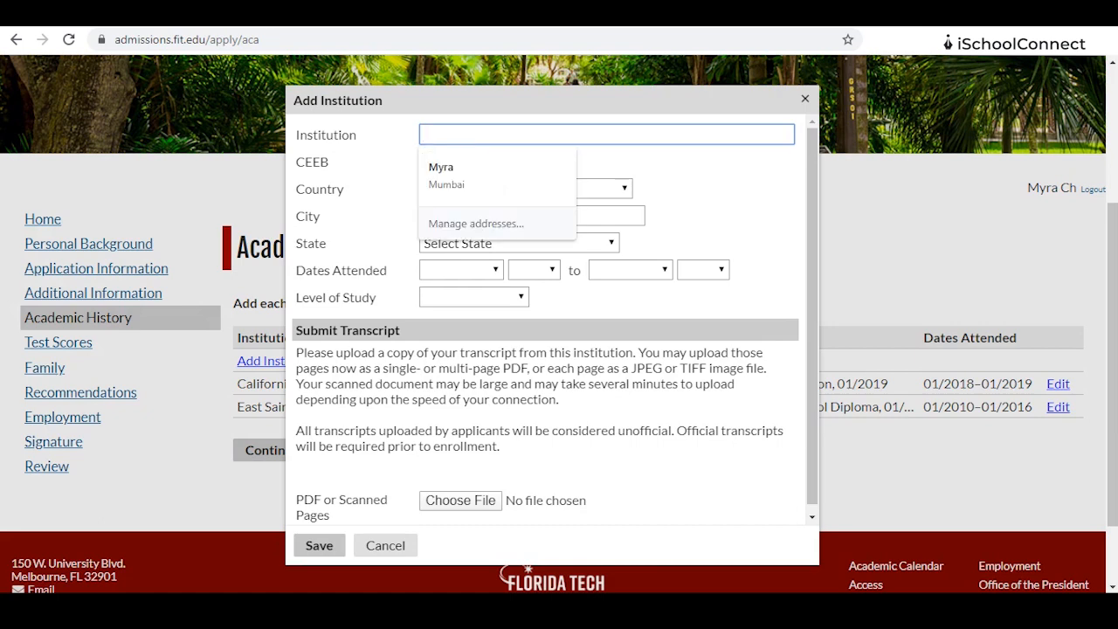
type("California College of Technology")
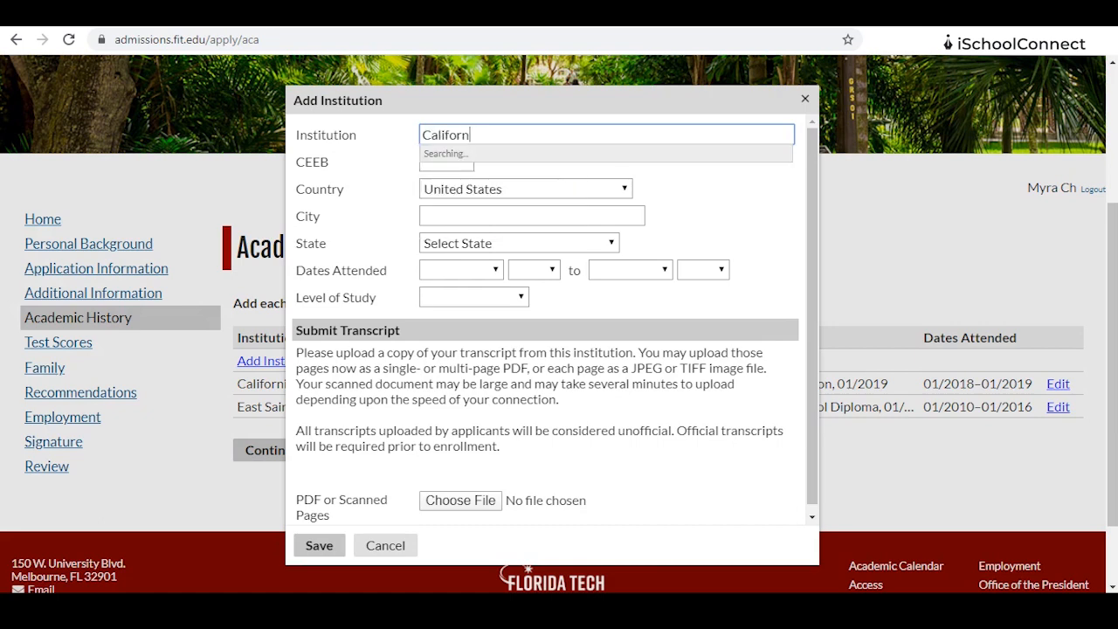
left_click(507, 154)
Step: Set the institution's attendance dates to January 2018 through January 2020
left_click(461, 270)
left_click(445, 305)
left_click(534, 269)
left_click(630, 269)
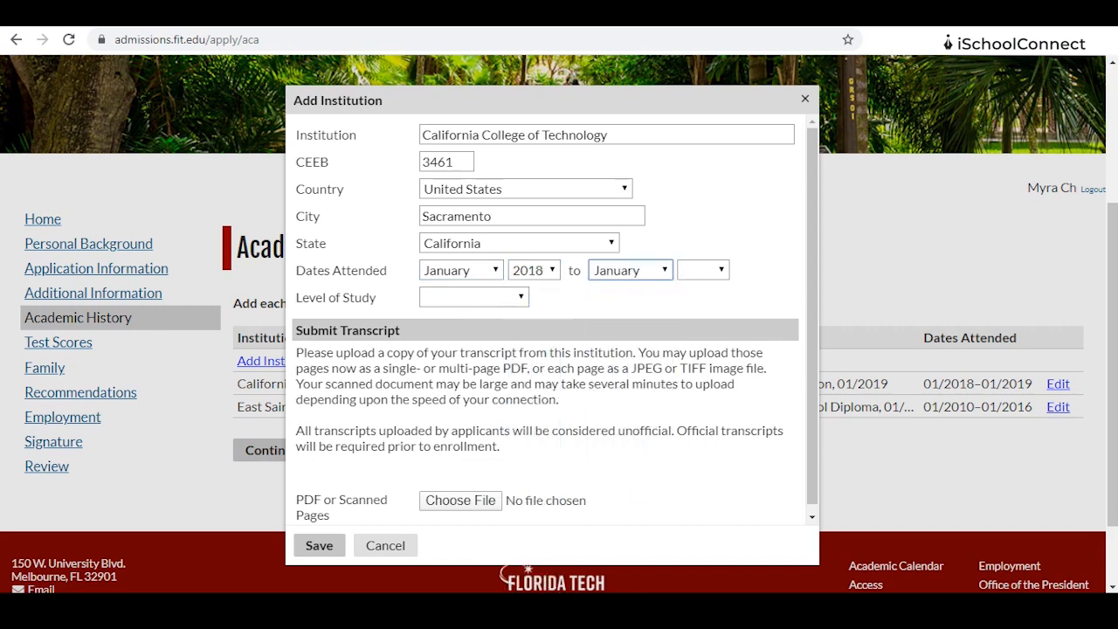
left_click(703, 270)
Step: Set the institution's level of study to Graduate, with a Master's Degree, graduation in January 2020 and English as primary language of instruction
left_click(473, 297)
left_click(452, 332)
left_click(524, 324)
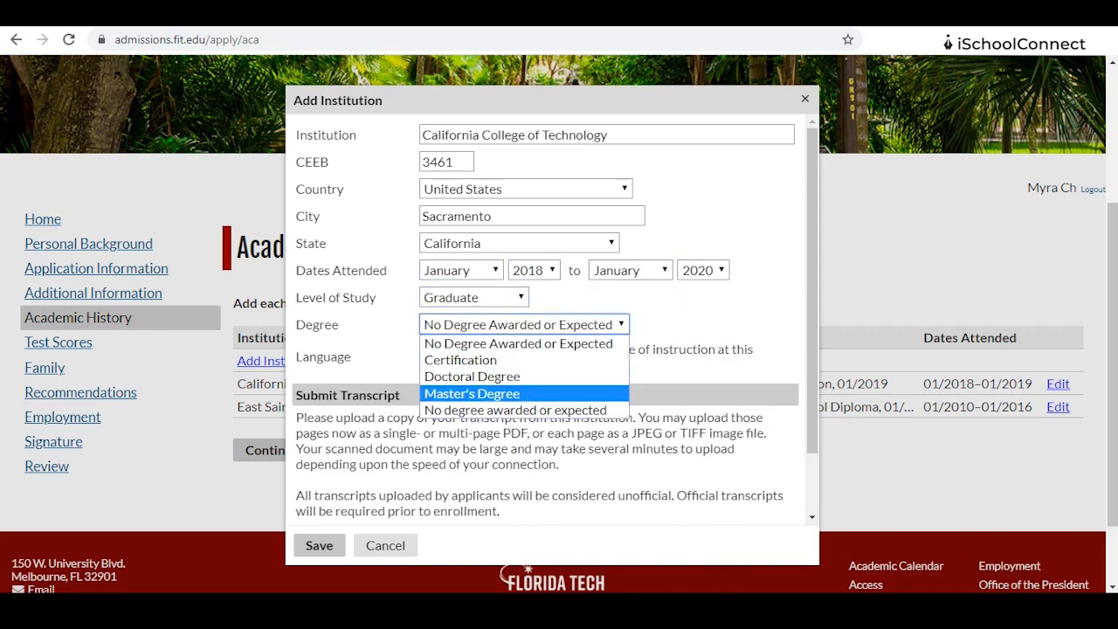
left_click(471, 393)
left_click(526, 352)
left_click(529, 82)
left_click(424, 381)
scroll(550, 350, "down", 3)
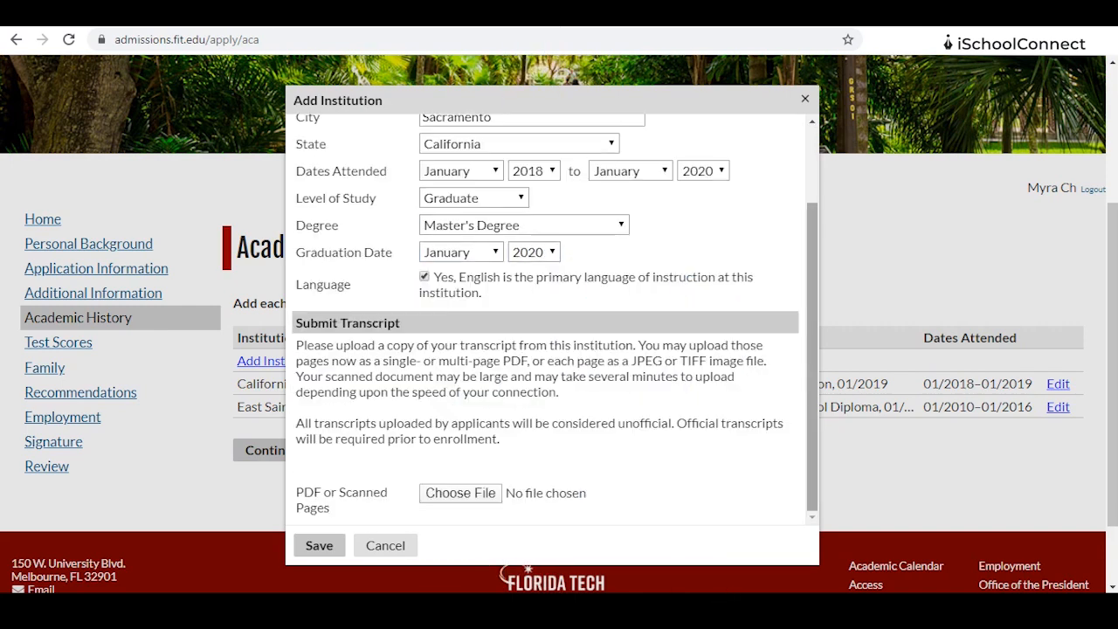
Step: Read the transcript upload instructions, attach the applicant's transcript PDF and save the institution entry
scroll(550, 349, "down", 2)
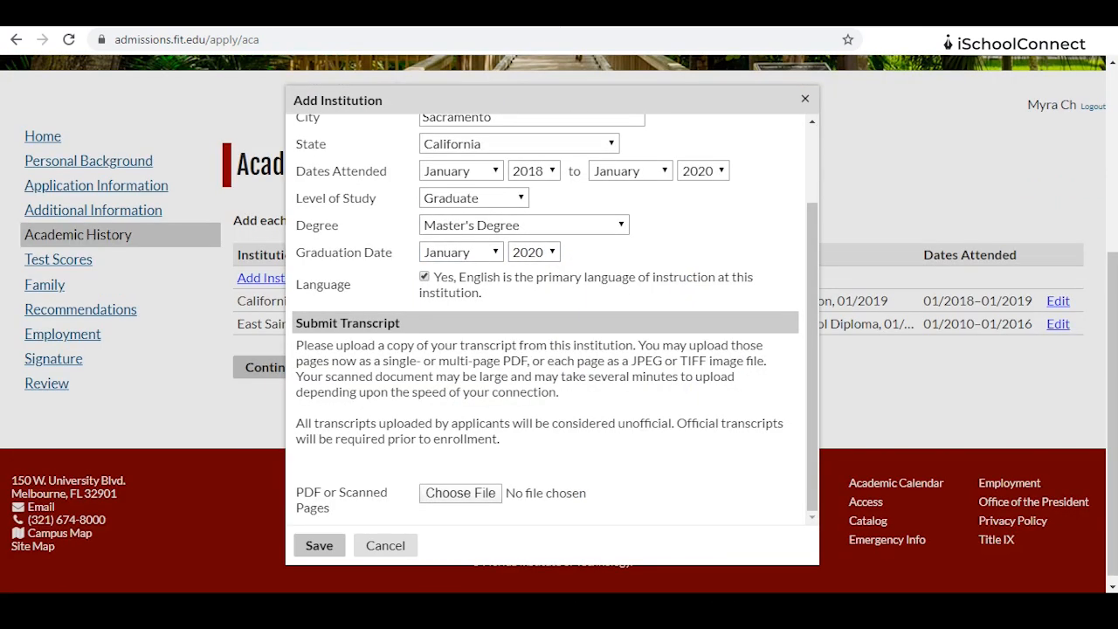
left_click_drag(303, 345, 559, 392)
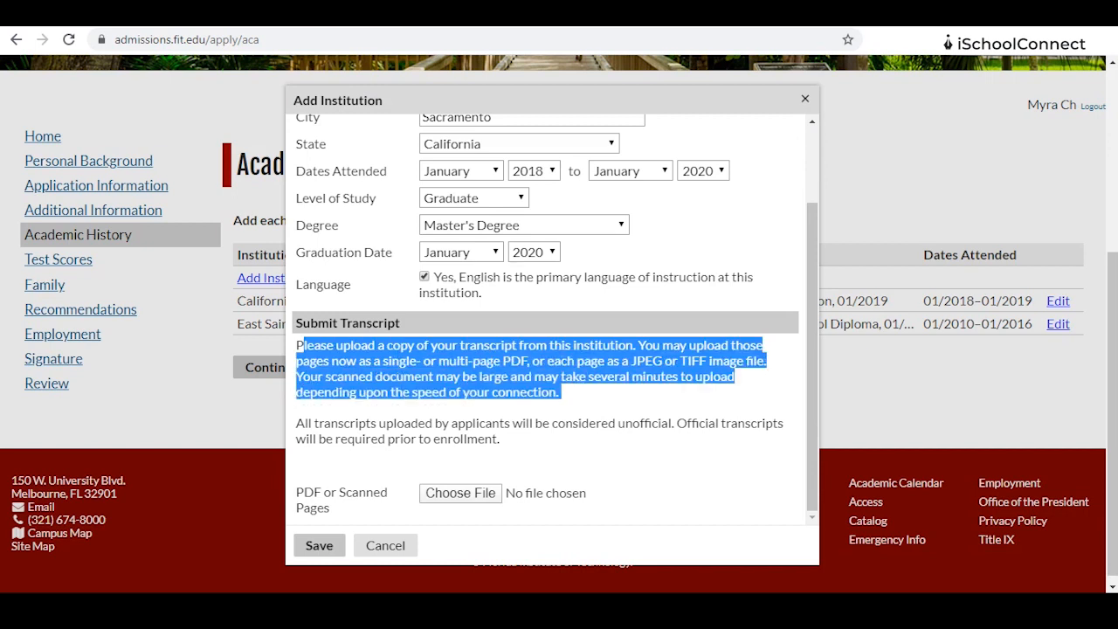
left_click(560, 406)
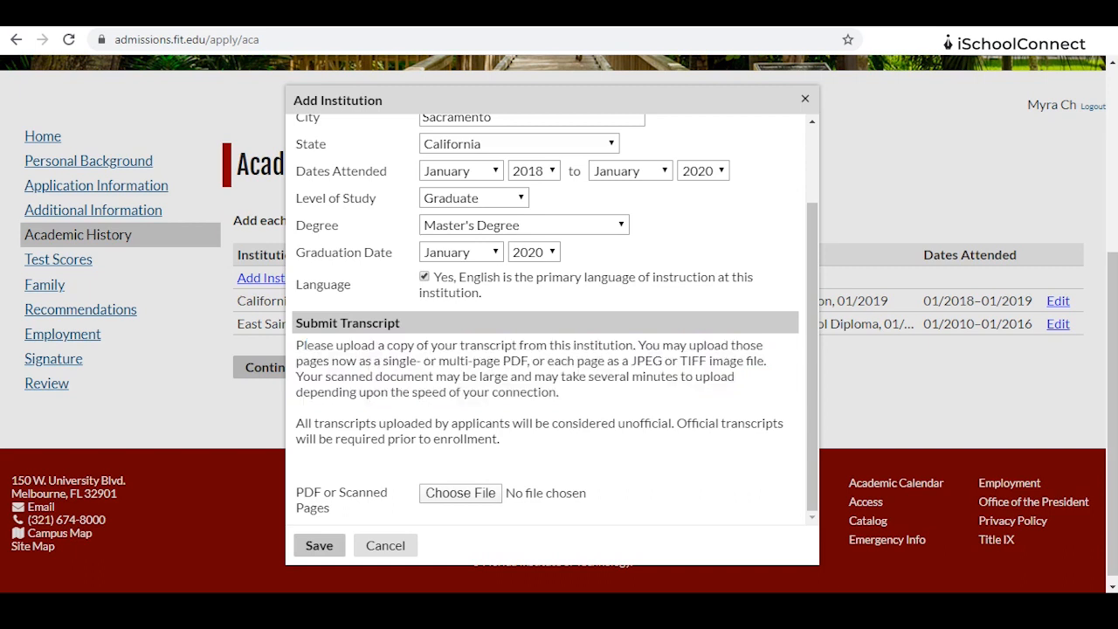
left_click_drag(534, 424, 501, 439)
left_click(516, 456)
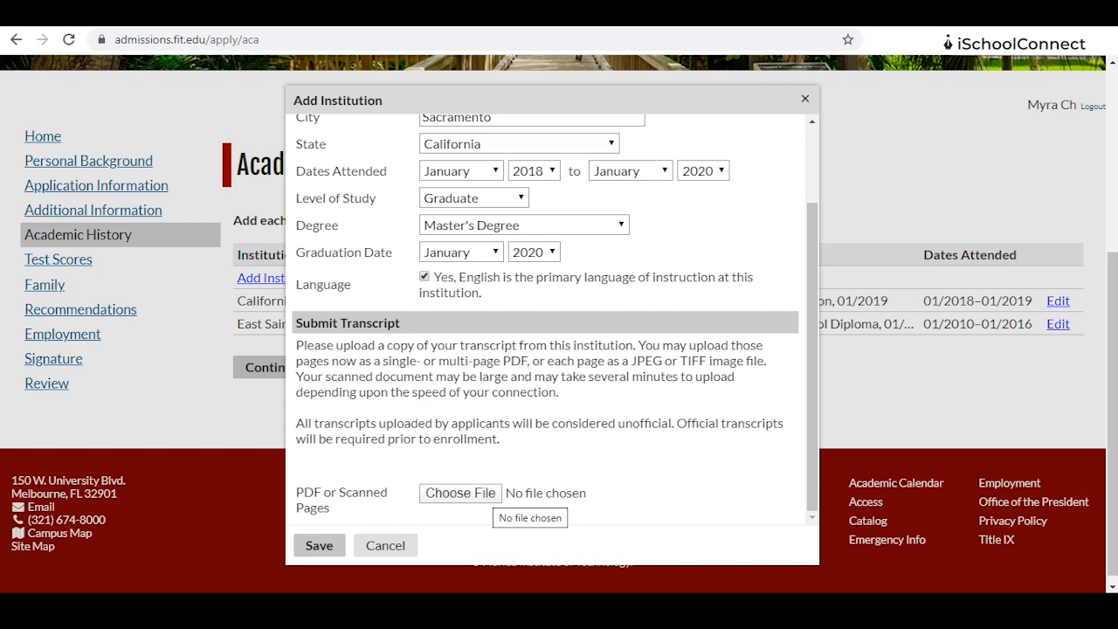
scroll(524, 545, "up", 1)
scroll(524, 546, "down", 1)
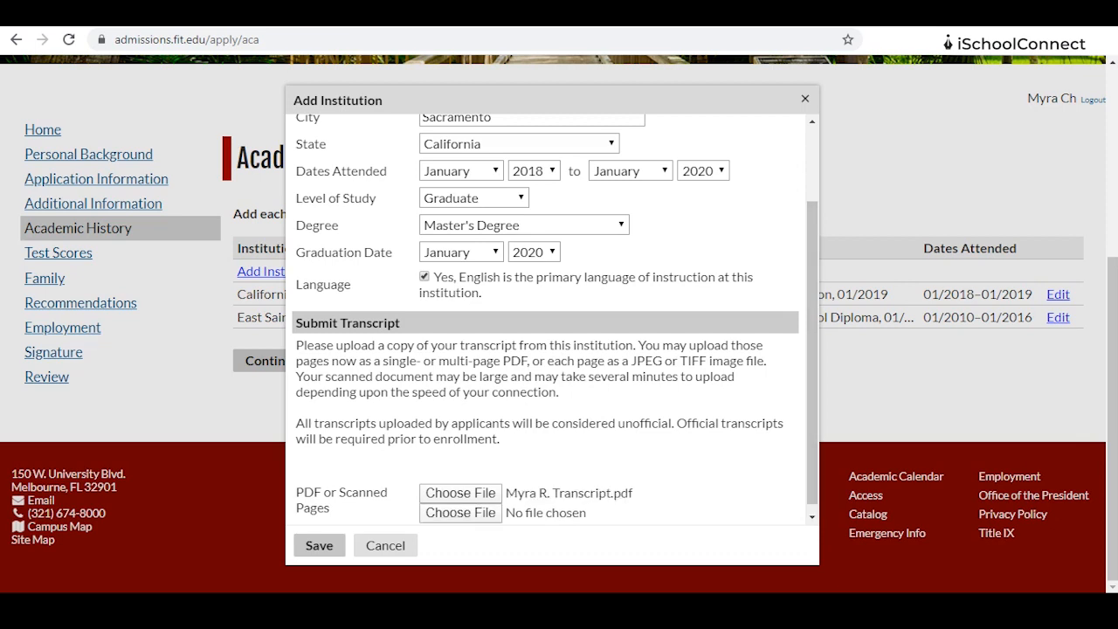
left_click(319, 545)
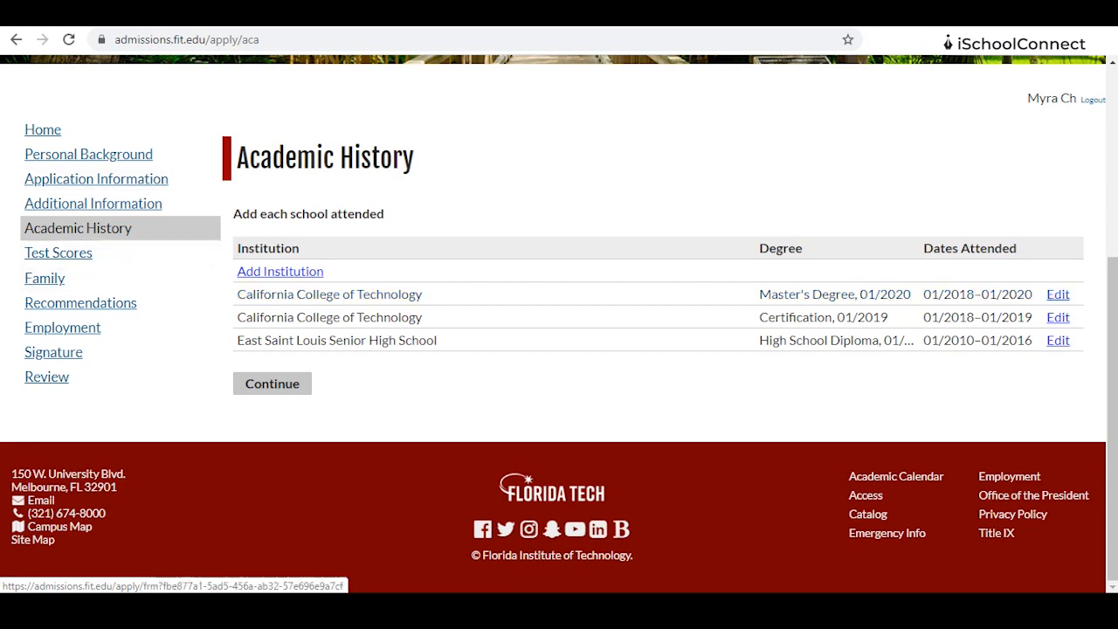
Step: Continue to the Test Scores section and add an IELTS test dated January 1
left_click(272, 383)
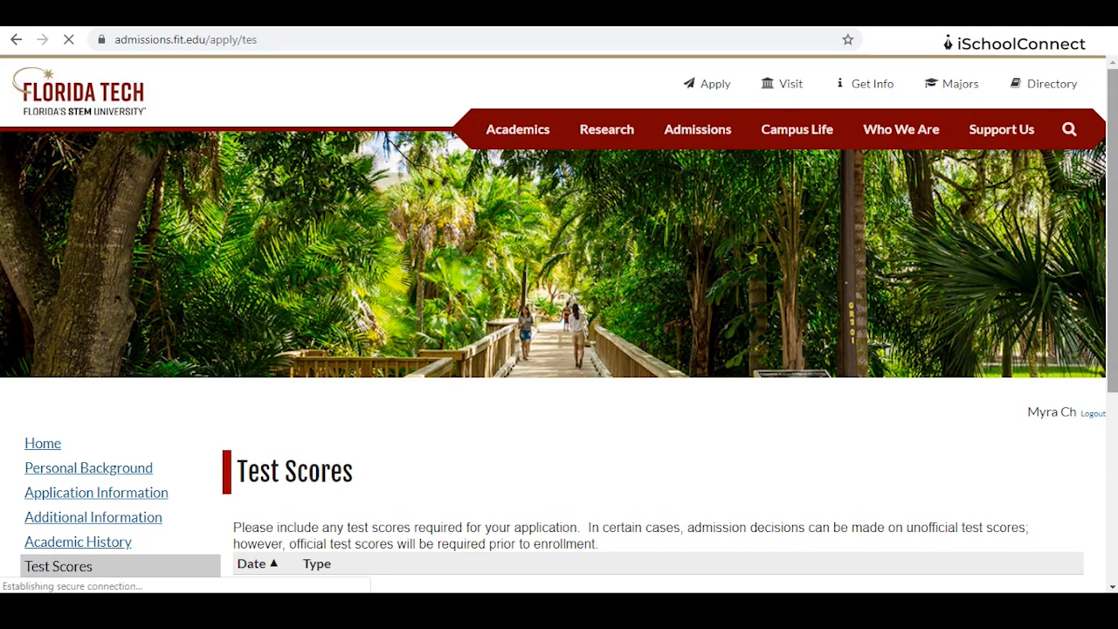
scroll(559, 323, "down", 2)
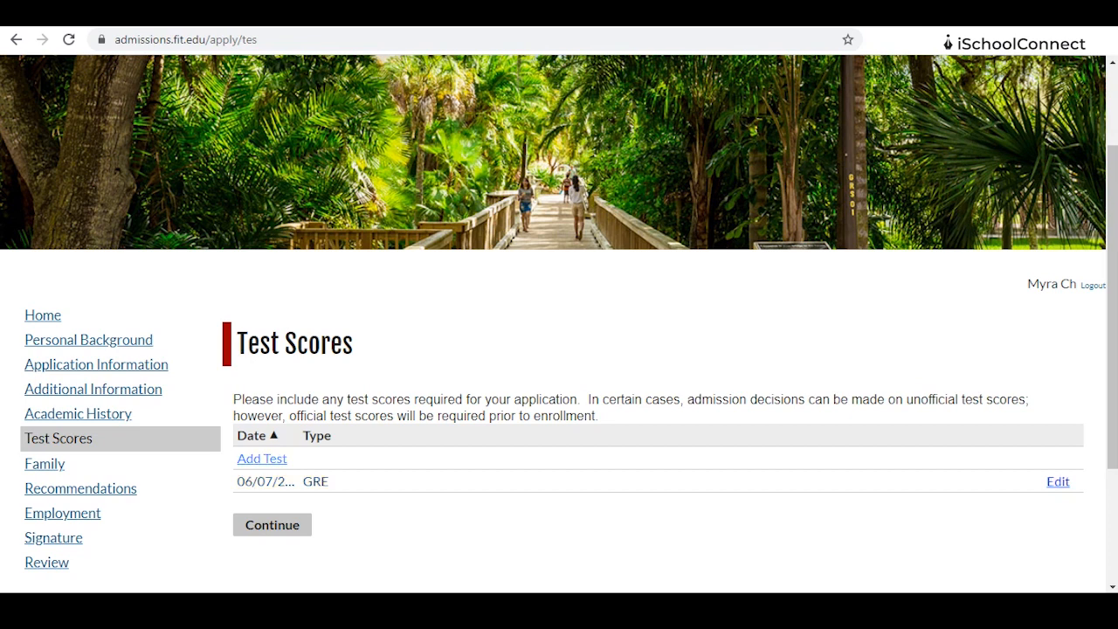
left_click(262, 458)
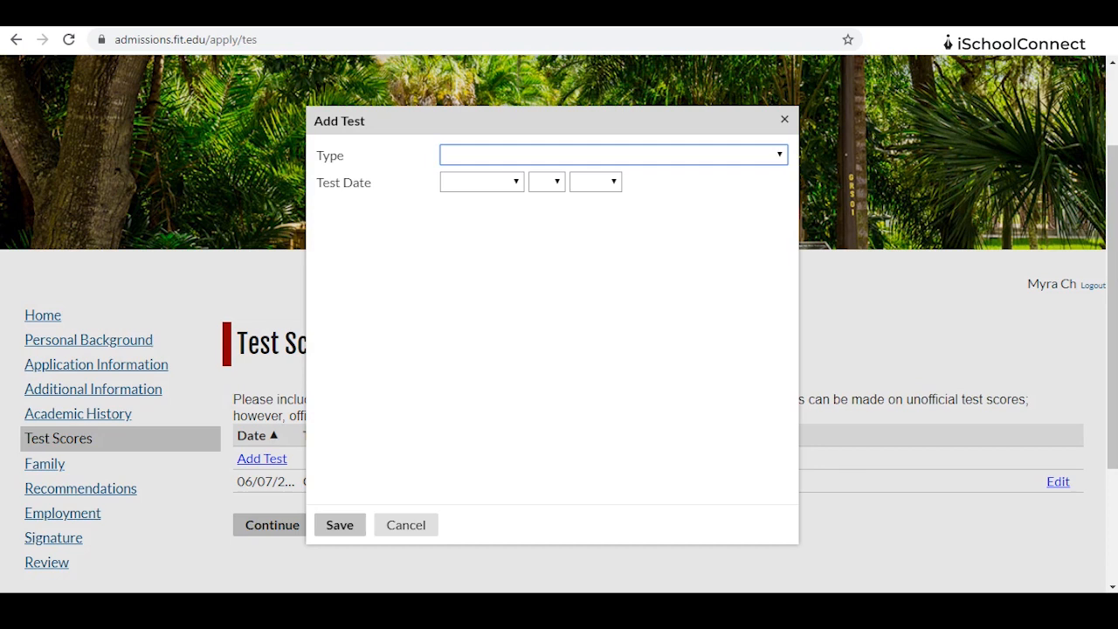
left_click(613, 154)
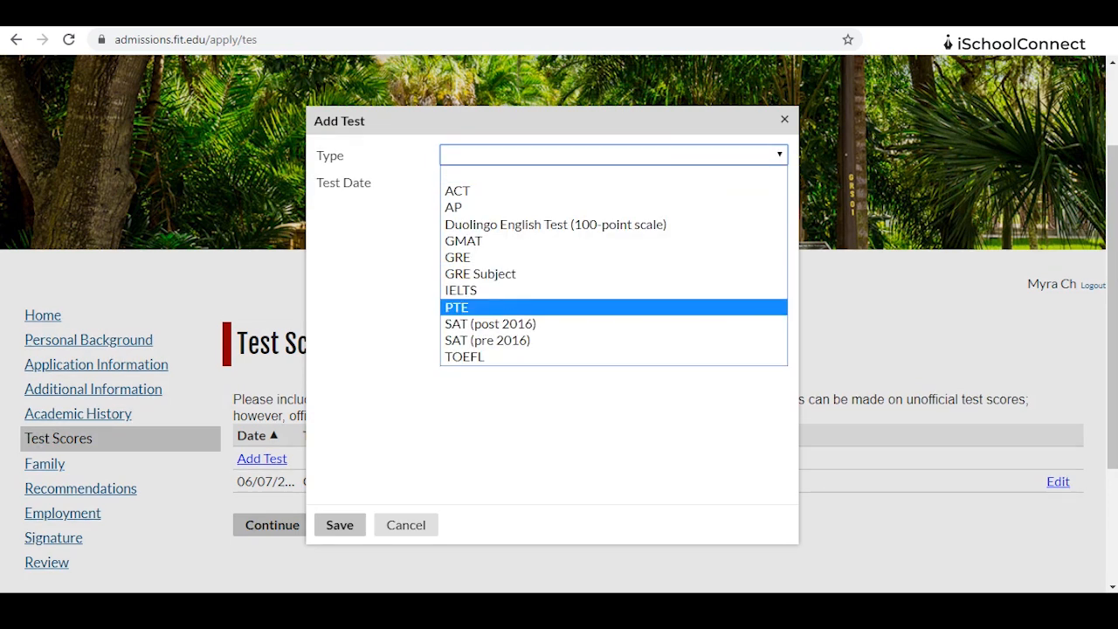
left_click(510, 290)
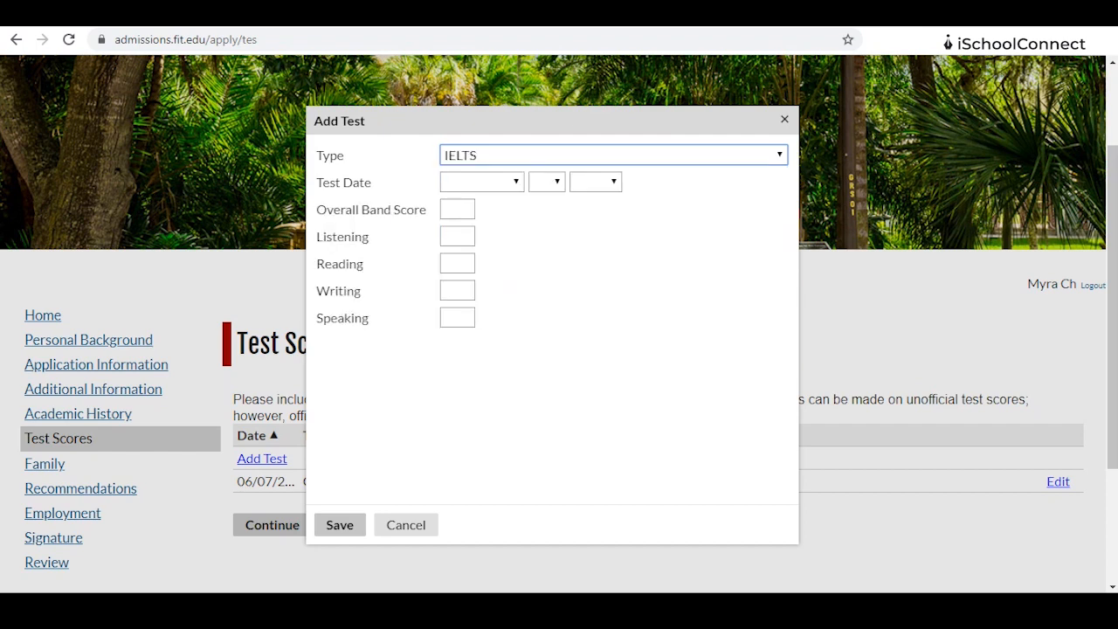
left_click(482, 182)
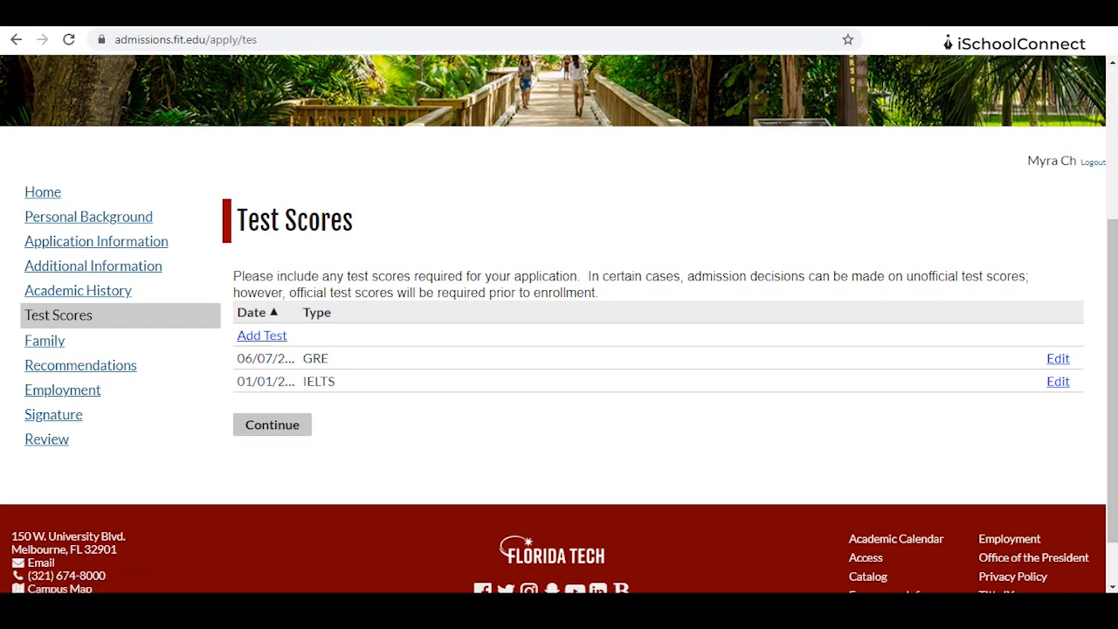
Step: Continue to the Family section, open the father's entry to check its details and close it
left_click(272, 424)
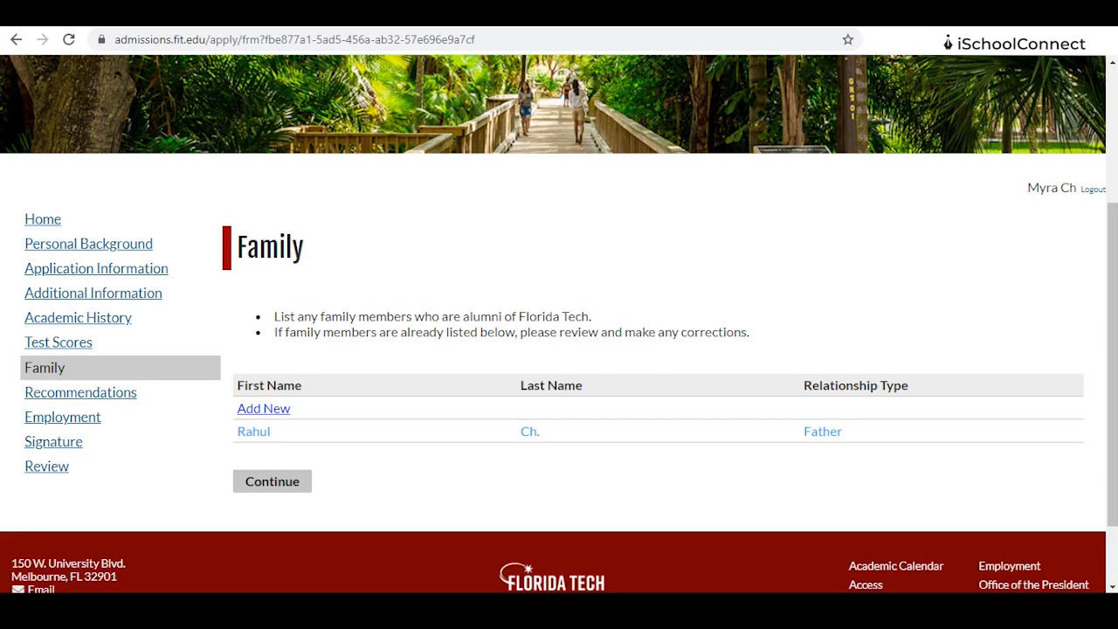
left_click(254, 431)
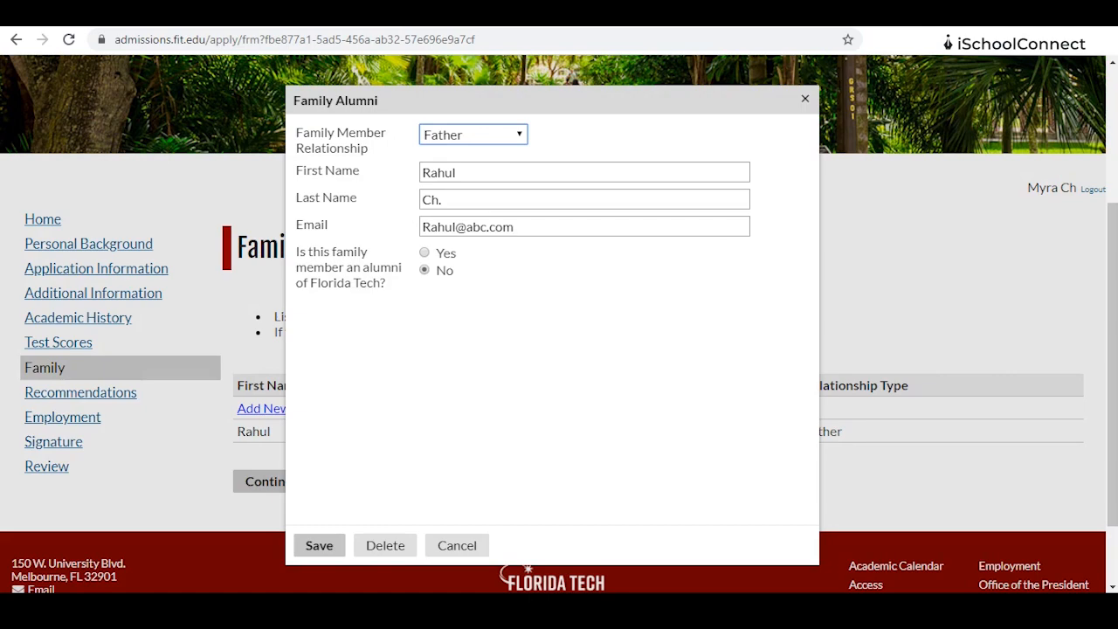
left_click(804, 99)
Step: Continue to the Recommendations section, review the existing recommender's details and personal message, and save the entry
left_click(272, 481)
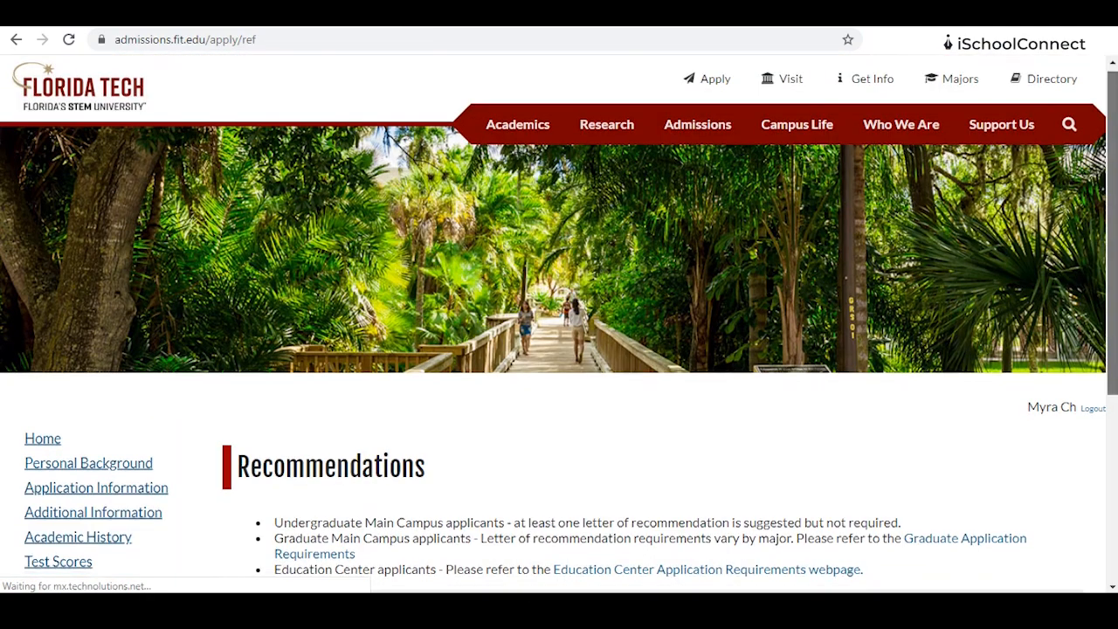
scroll(559, 349, "down", 3)
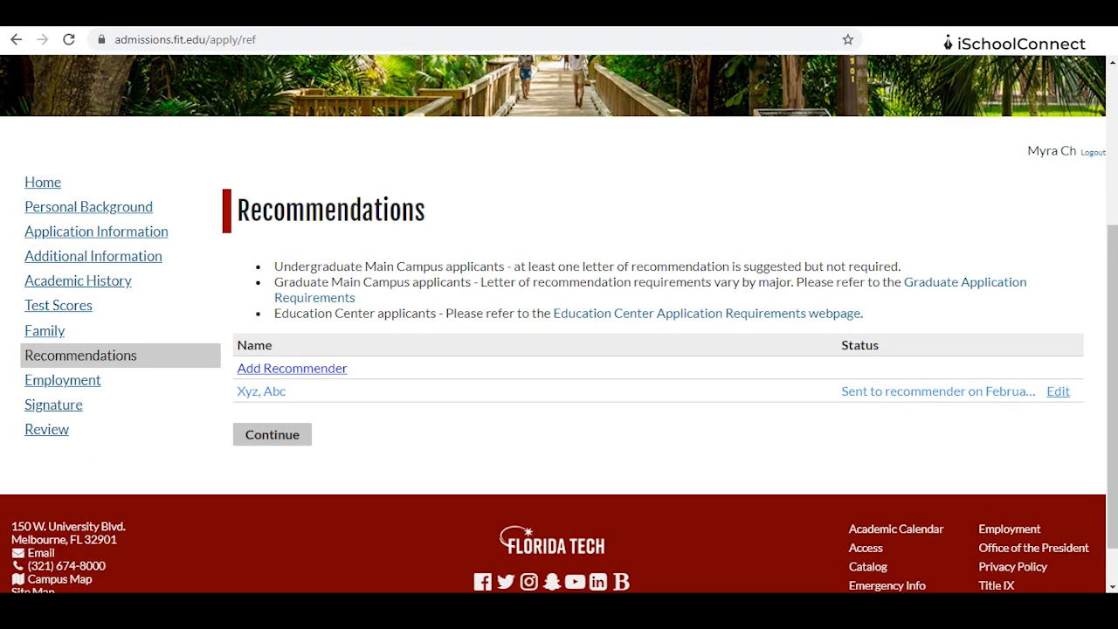
left_click(1058, 392)
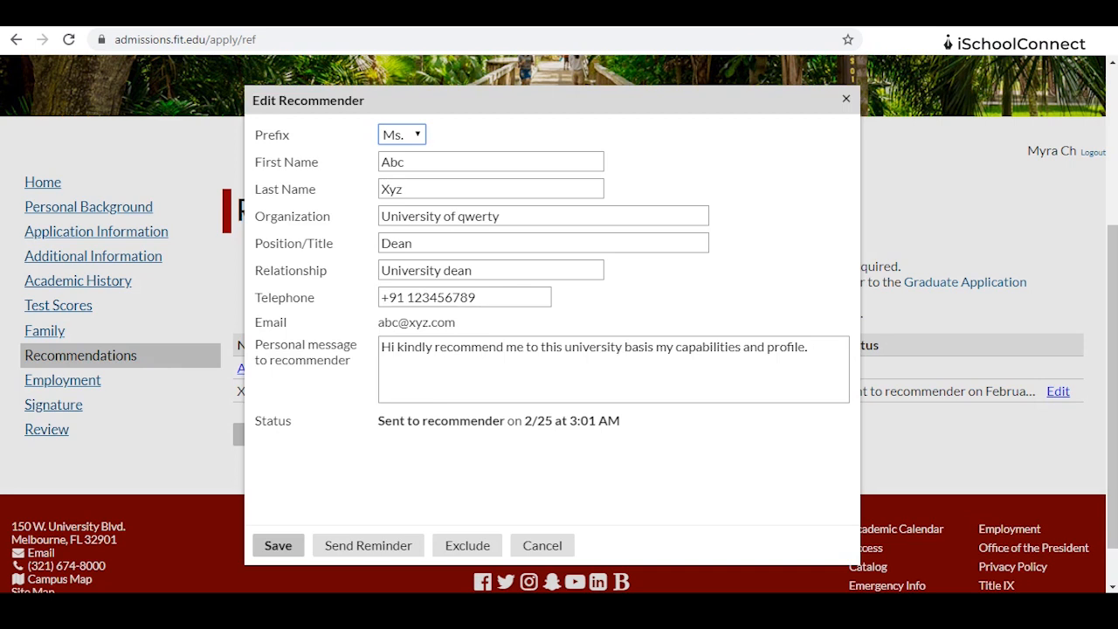
left_click(833, 386)
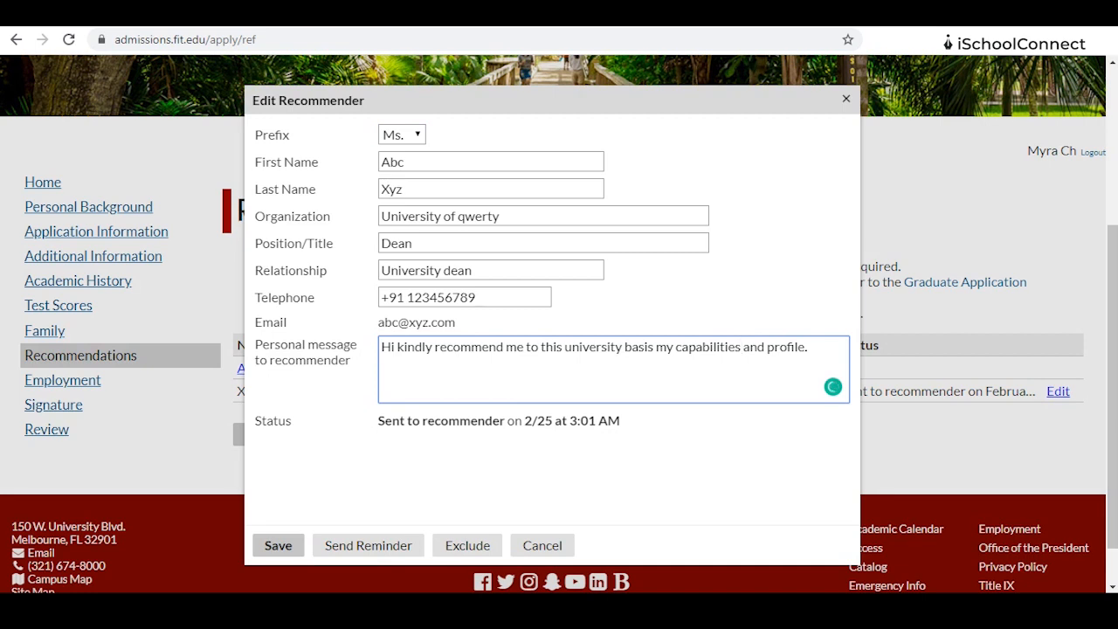
left_click(500, 216)
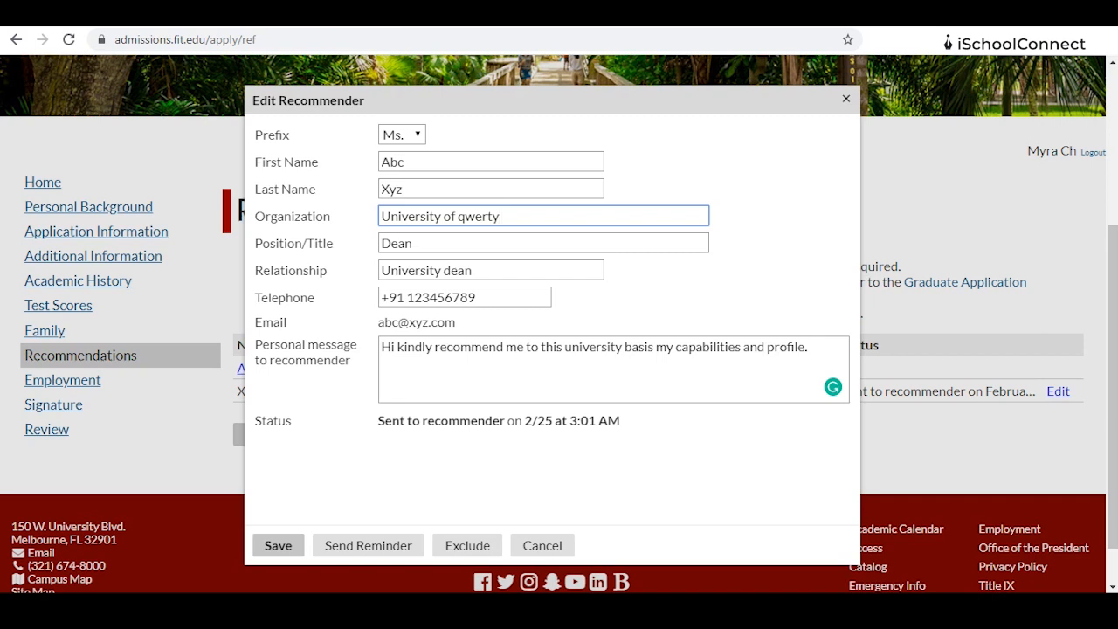
left_click(472, 270)
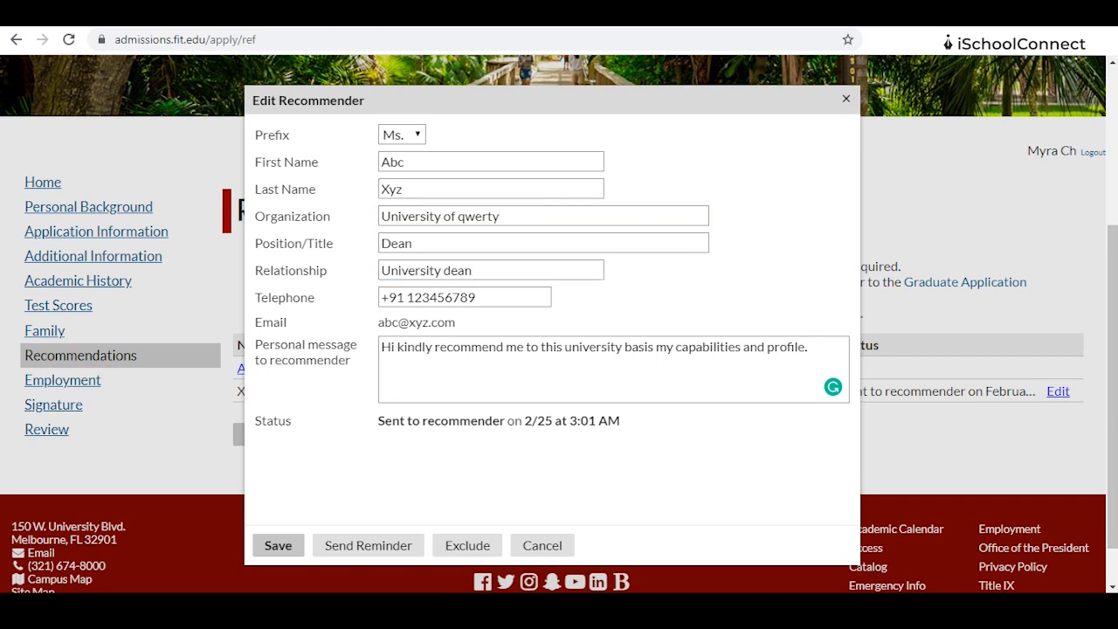
left_click(382, 347)
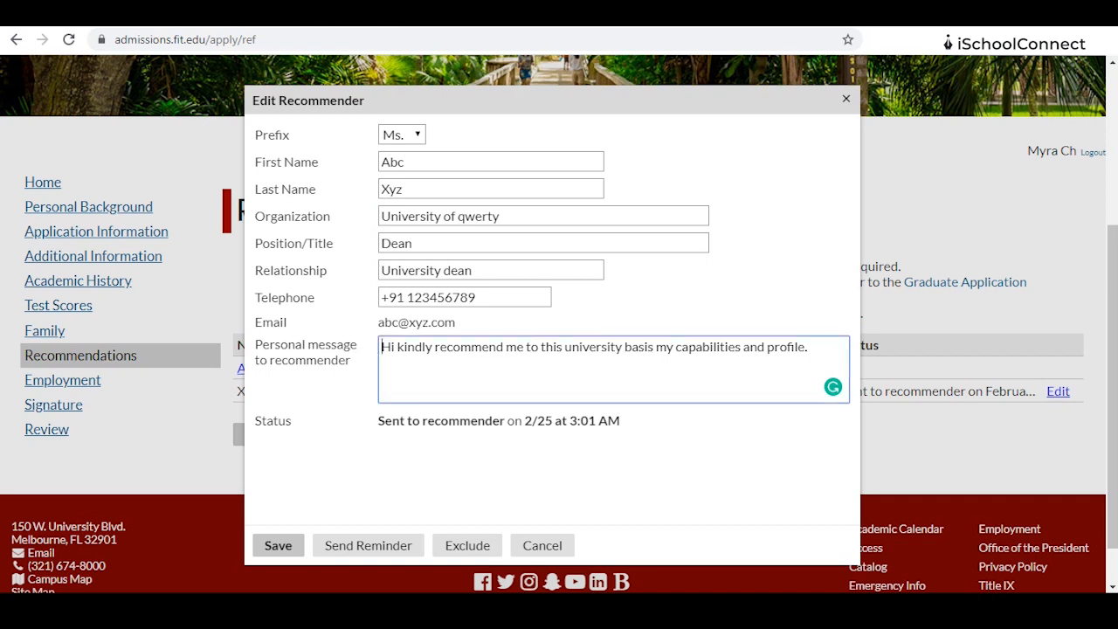
left_click_drag(381, 348, 809, 347)
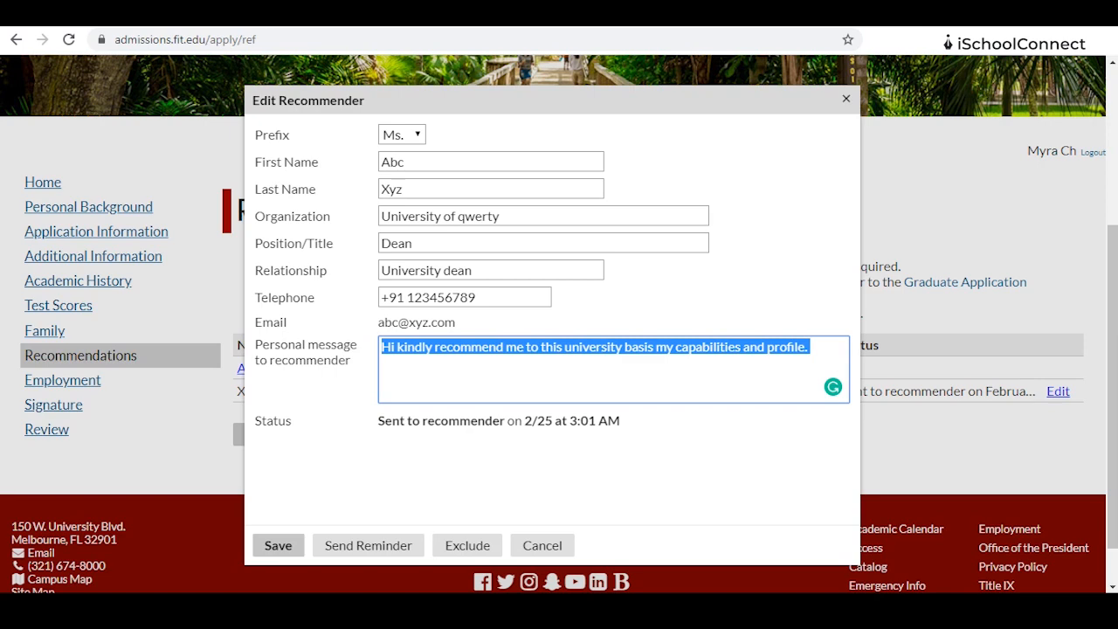
left_click(277, 545)
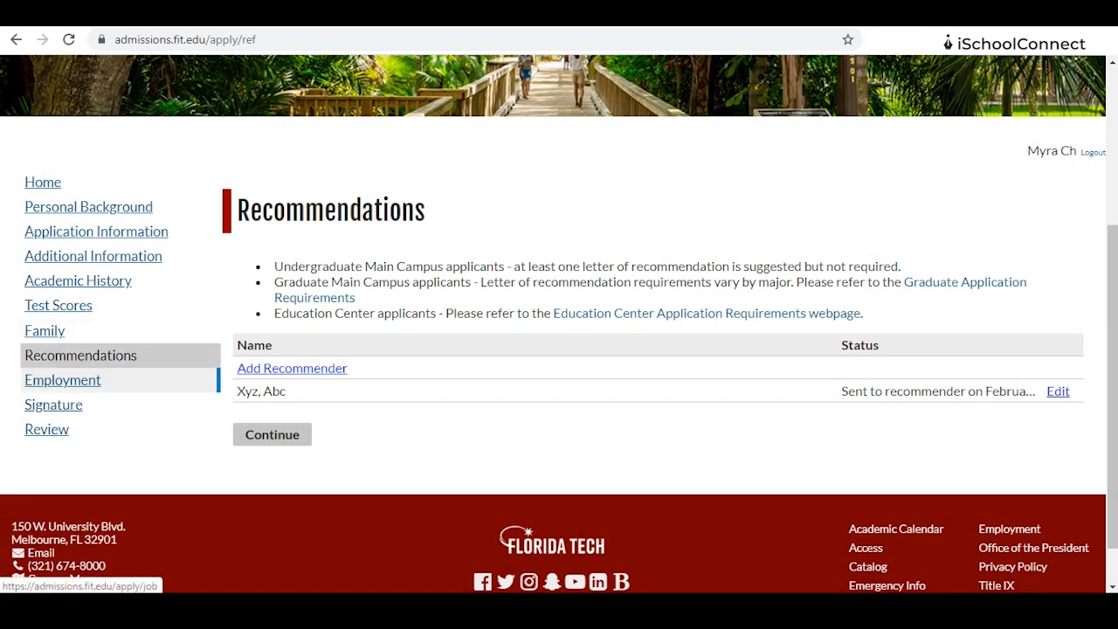
Step: Go to the Employment section, view the HelloFresh entry and a blank new employer form, and close both
left_click(63, 380)
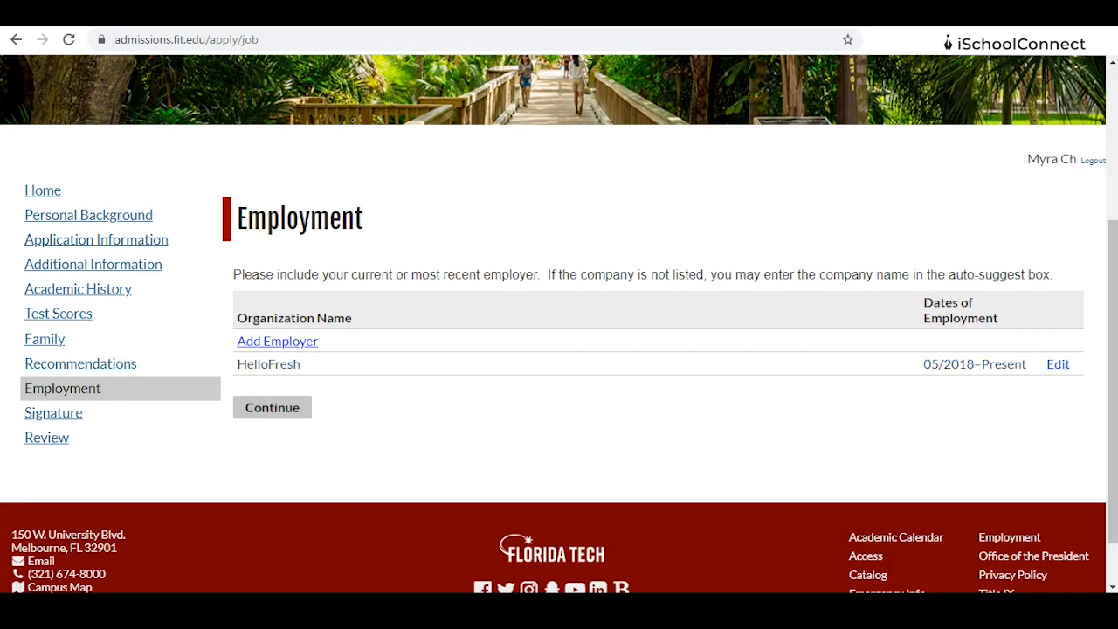
left_click(1058, 364)
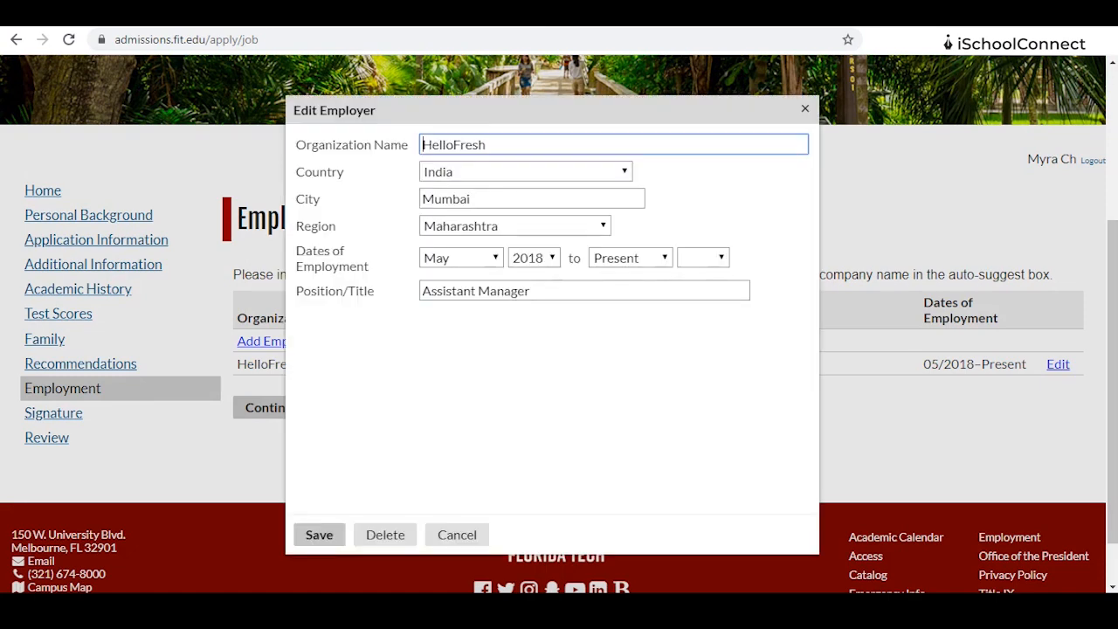
left_click(805, 109)
left_click(277, 342)
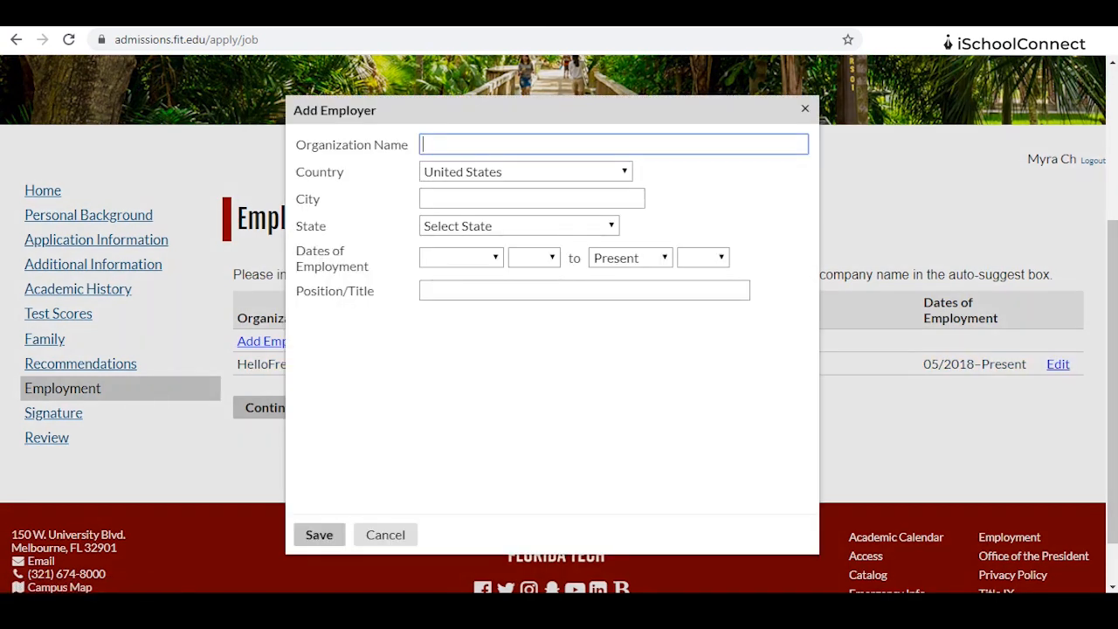
left_click(806, 109)
Step: Reopen the HelloFresh employer entry, check its organization name and position title, and close it
left_click(1058, 364)
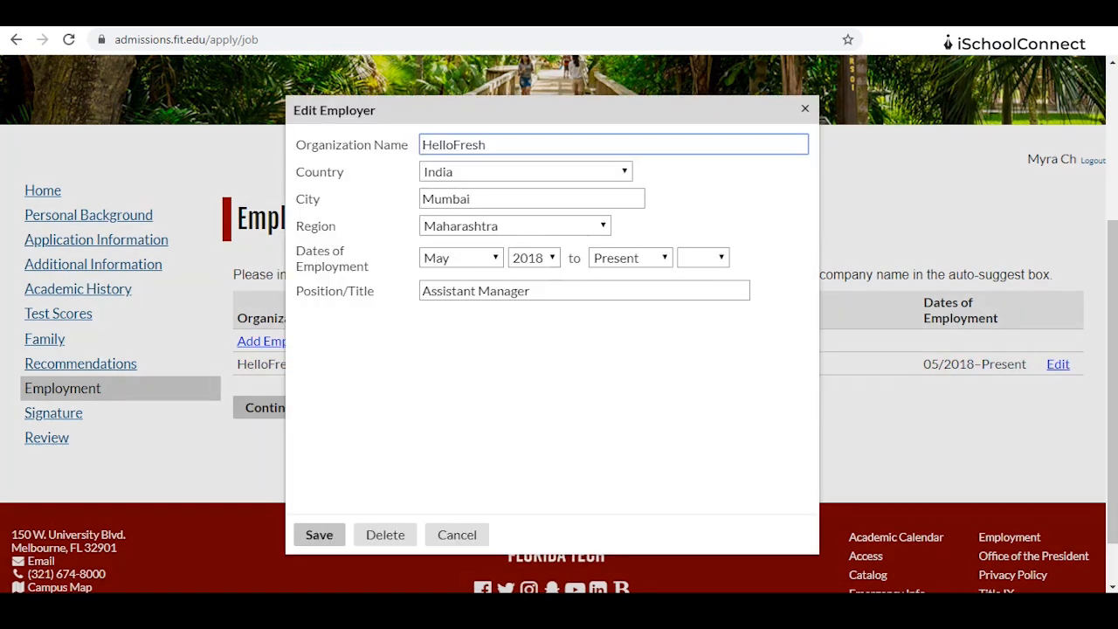
left_click_drag(473, 145, 486, 145)
left_click(552, 376)
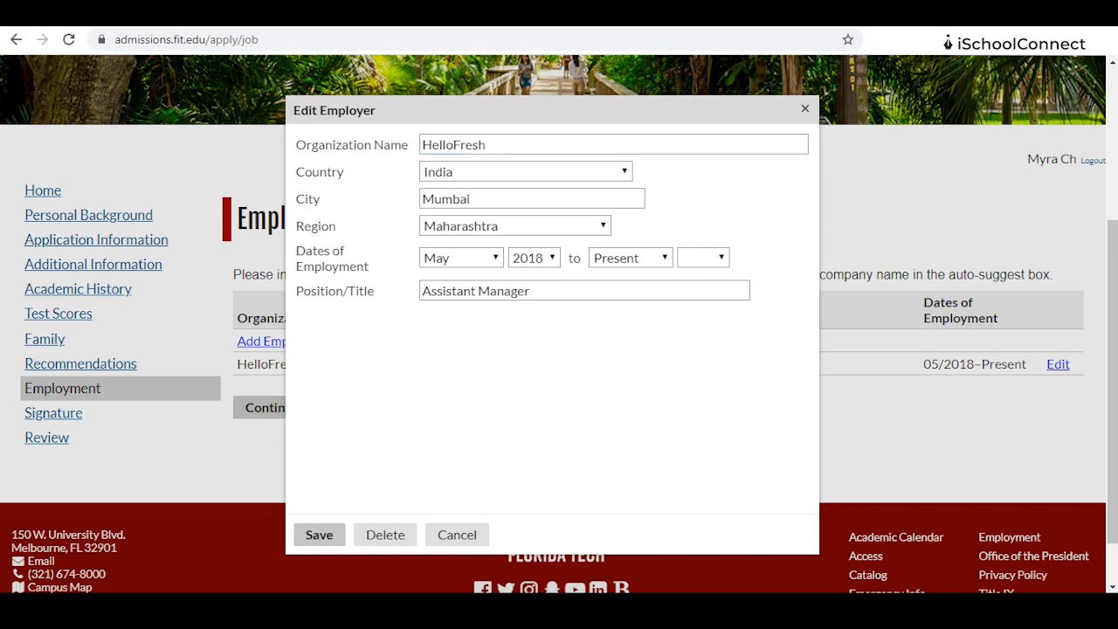
left_click_drag(531, 290, 471, 291)
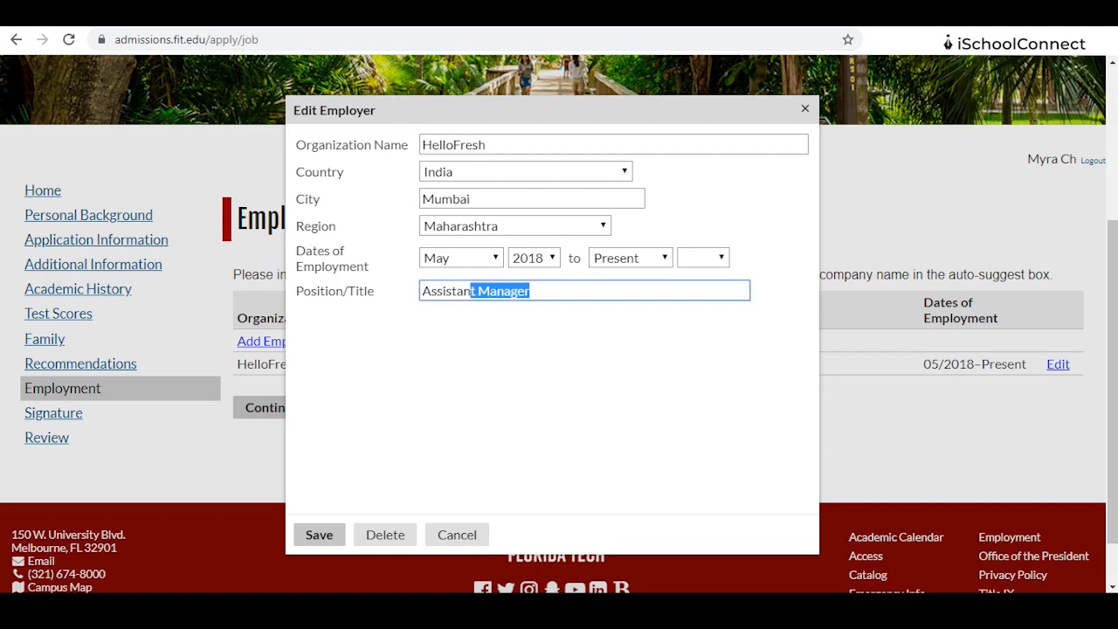
left_click(552, 376)
left_click(805, 109)
Step: Continue to the Signature section, check the full legal name entered as signature and proceed to the Review section
left_click(273, 408)
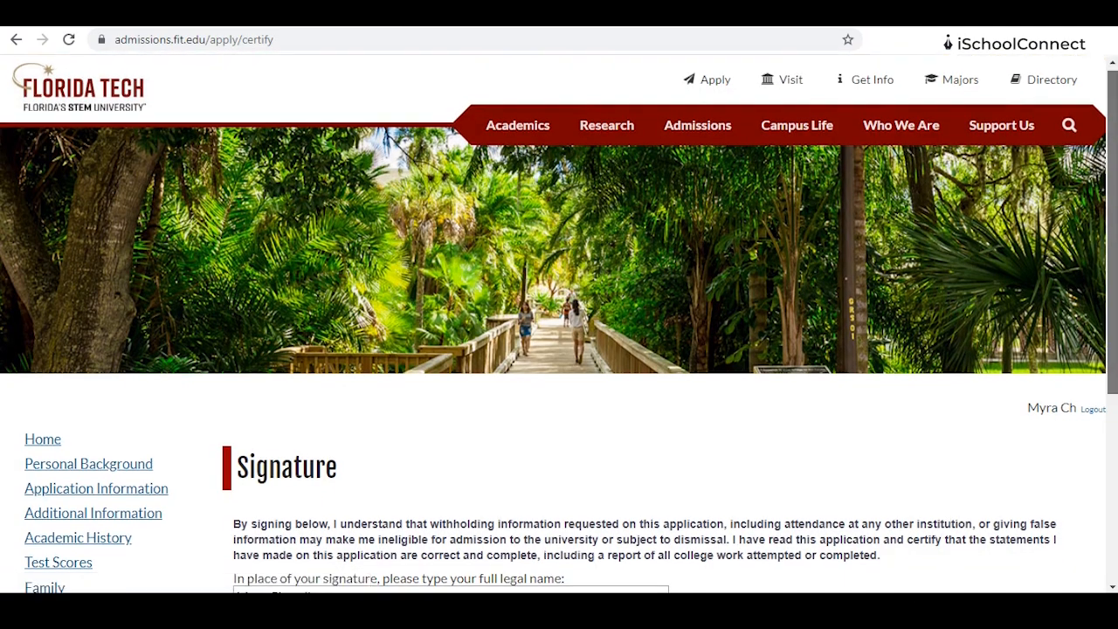
scroll(558, 349, "down", 3)
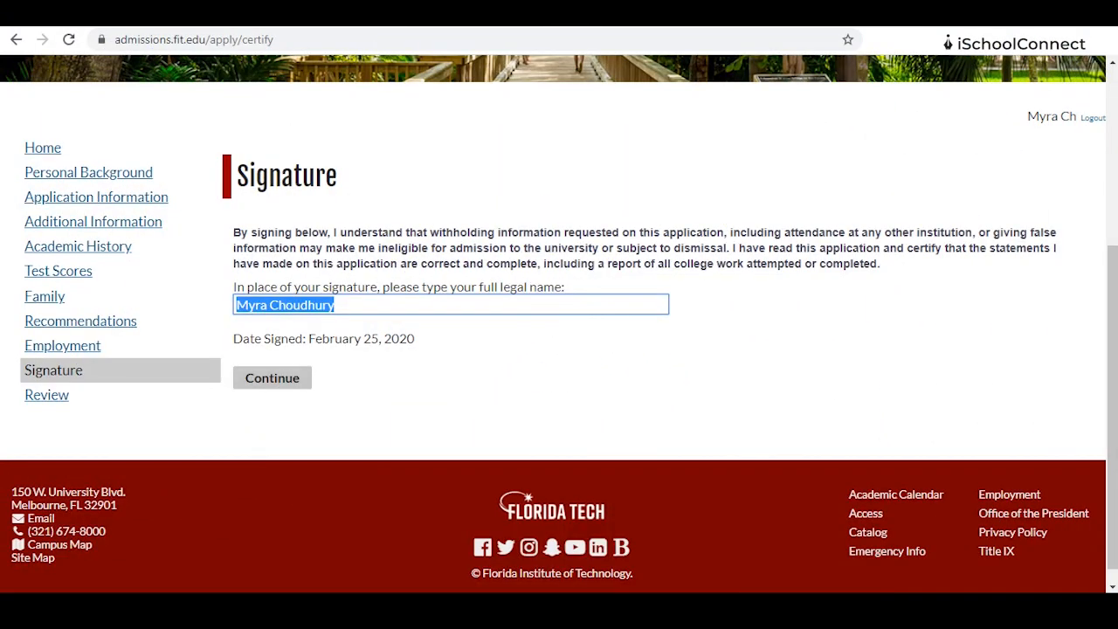
left_click(454, 378)
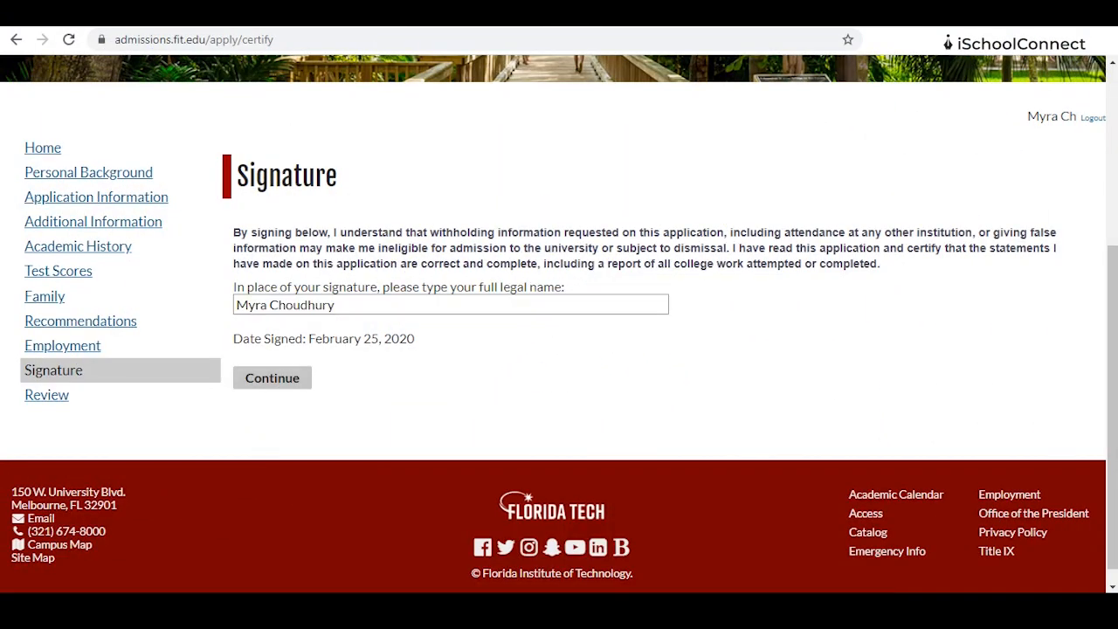
left_click(273, 378)
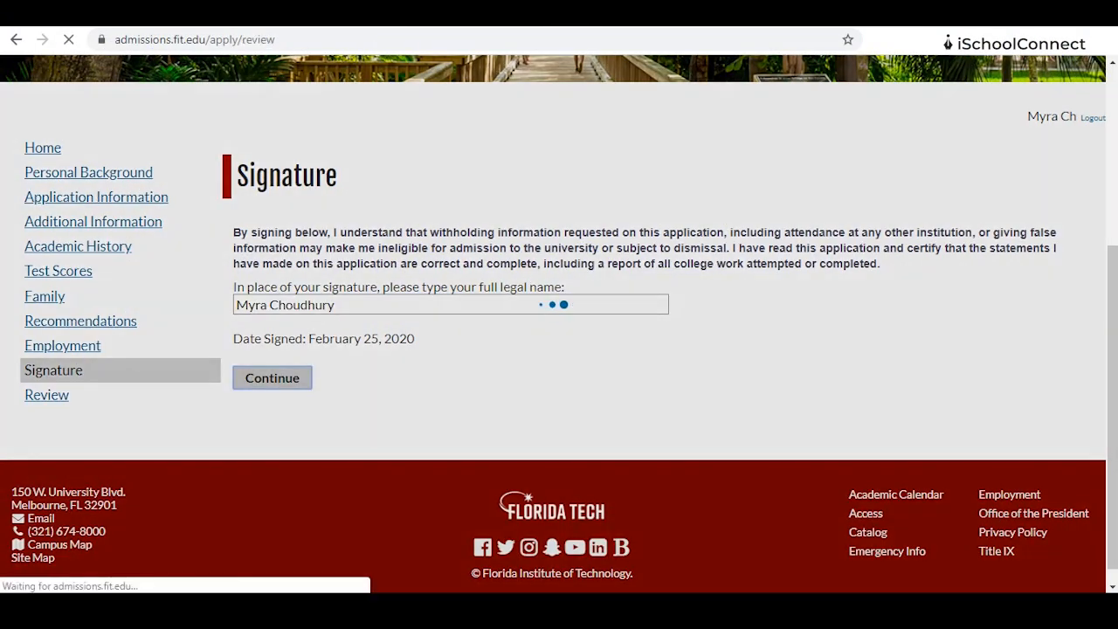
Step: Try to submit the application from the Review section and read the acknowledgement about being unable to make changes after submission
scroll(559, 314, "down", 1)
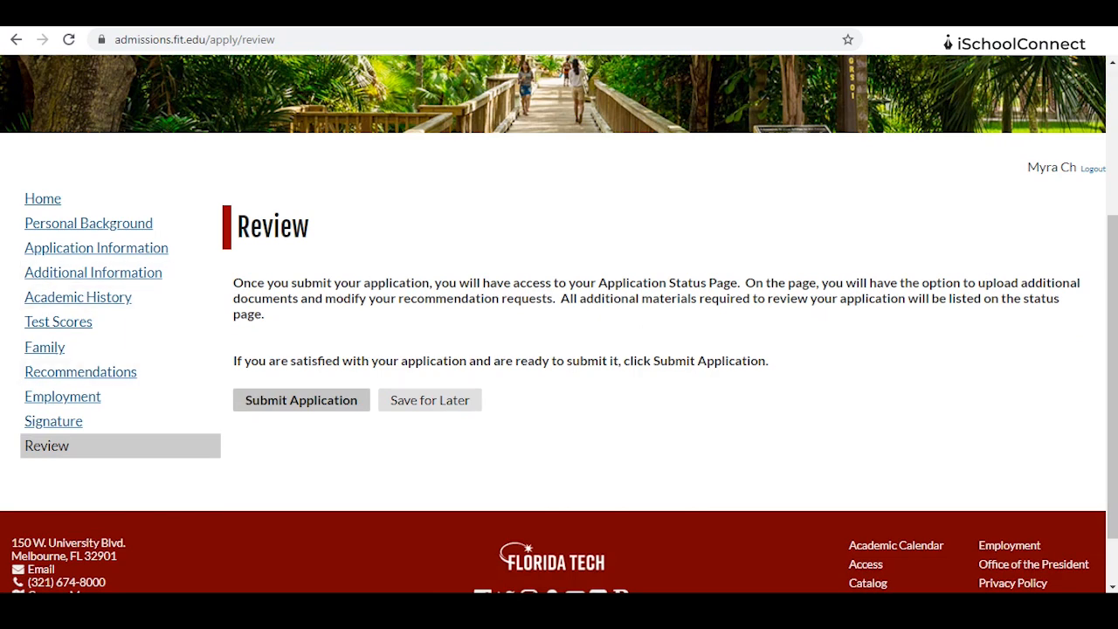
left_click(53, 421)
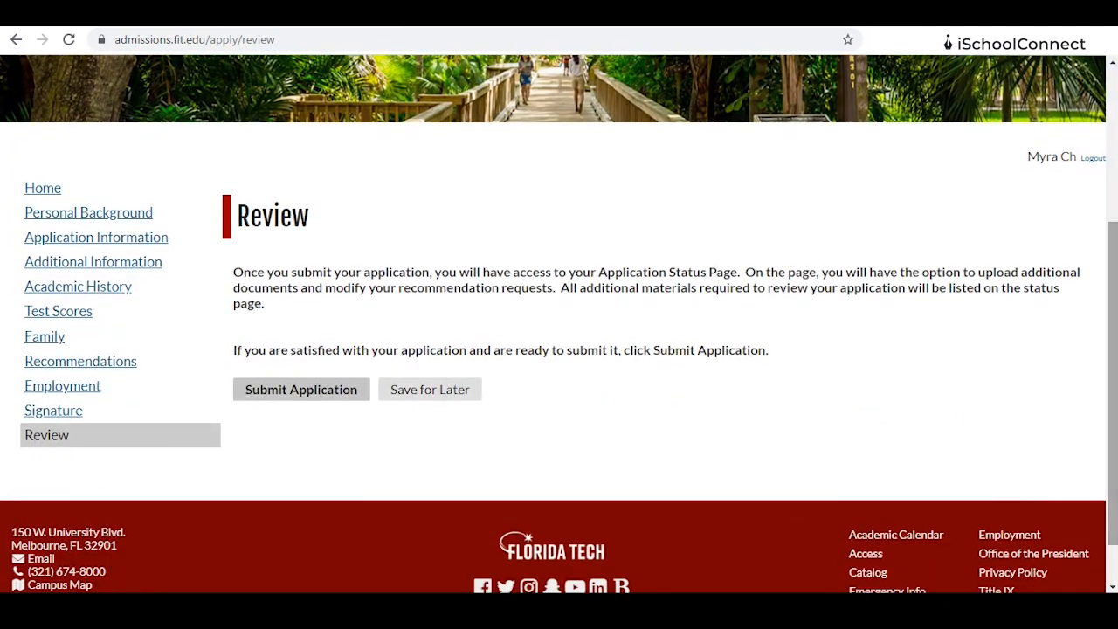
left_click(301, 390)
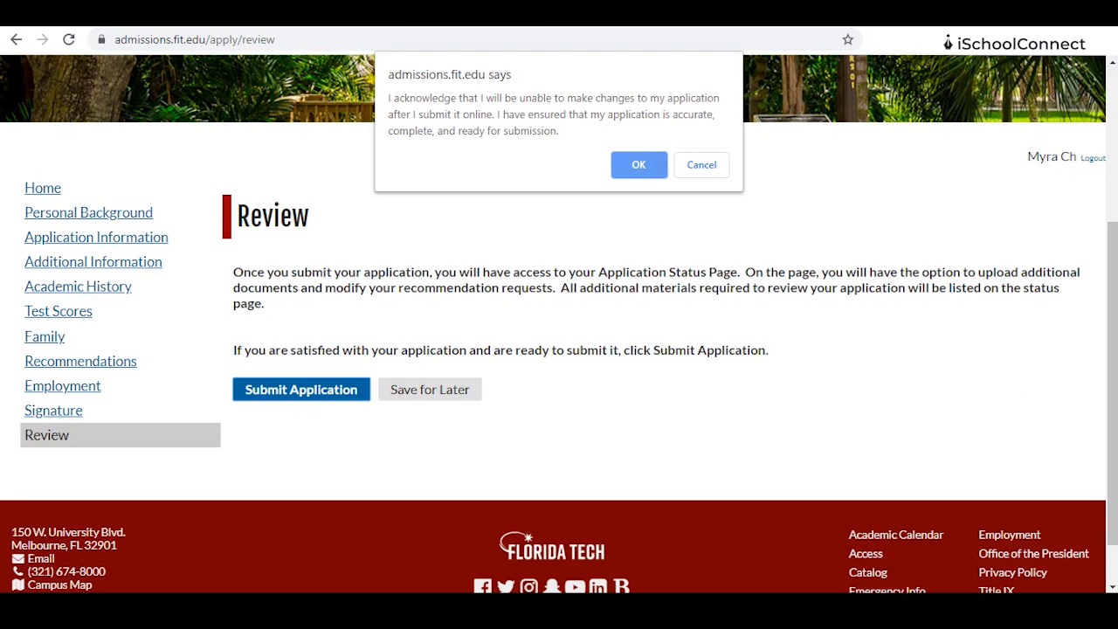
left_click_drag(399, 98, 559, 131)
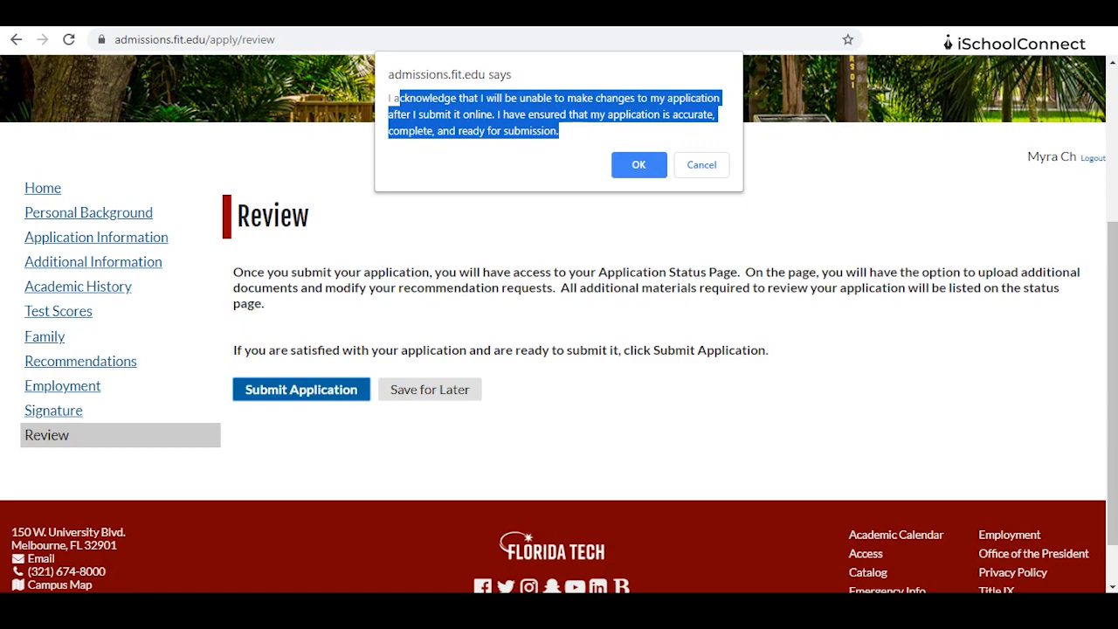
key("Return")
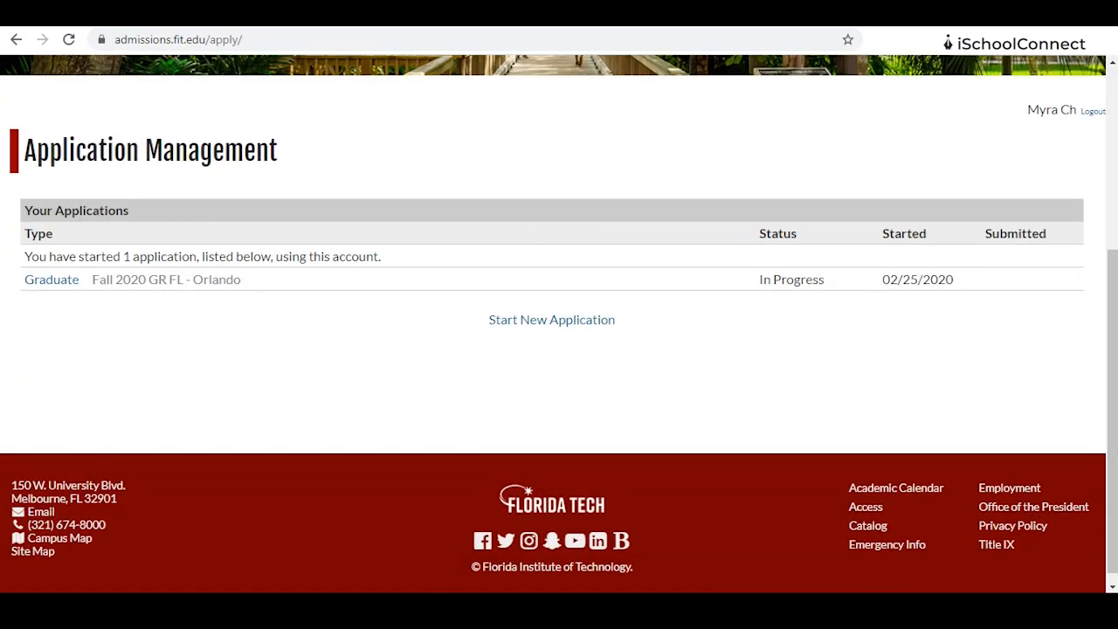
Step: Reopen the Fall 2020 GR FL - Orlando graduate application, submit it and accept the submission acknowledgement
left_click(52, 279)
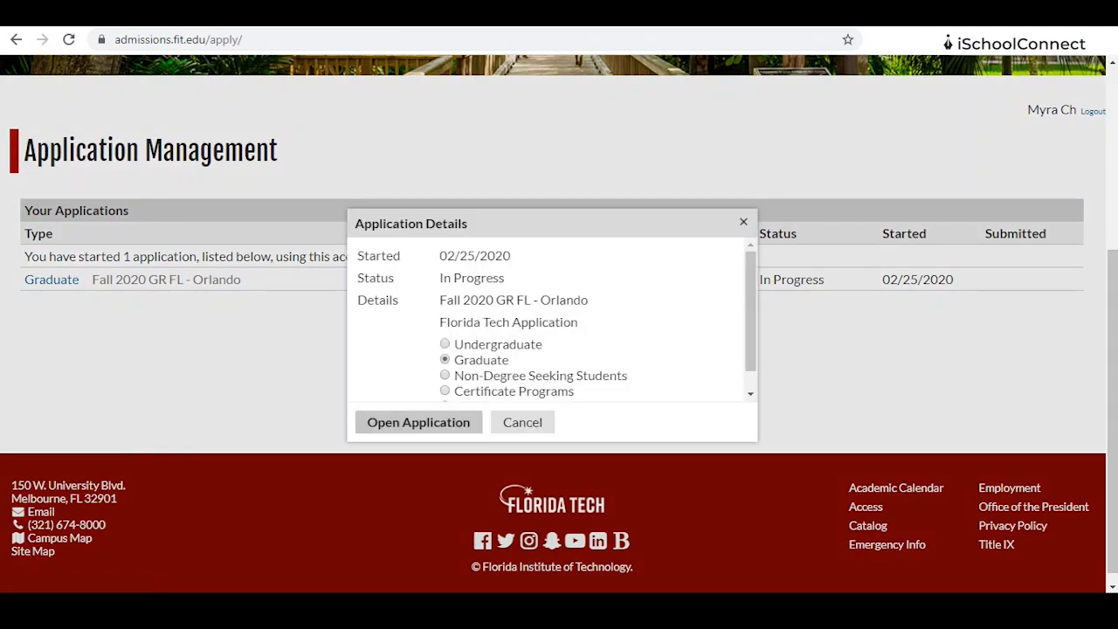
left_click(418, 421)
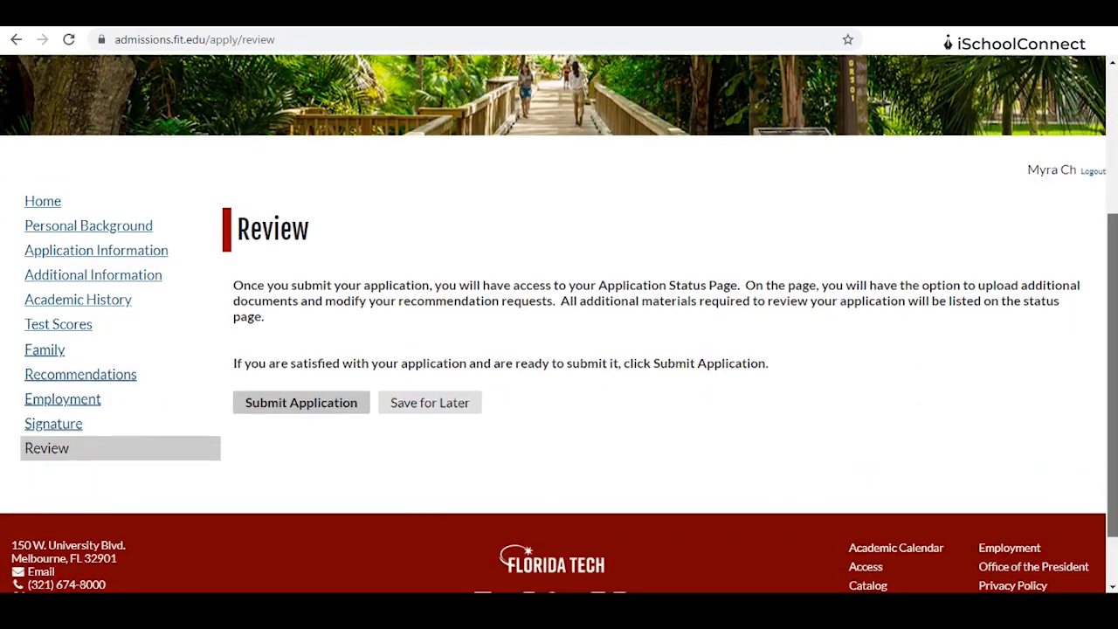
left_click(302, 388)
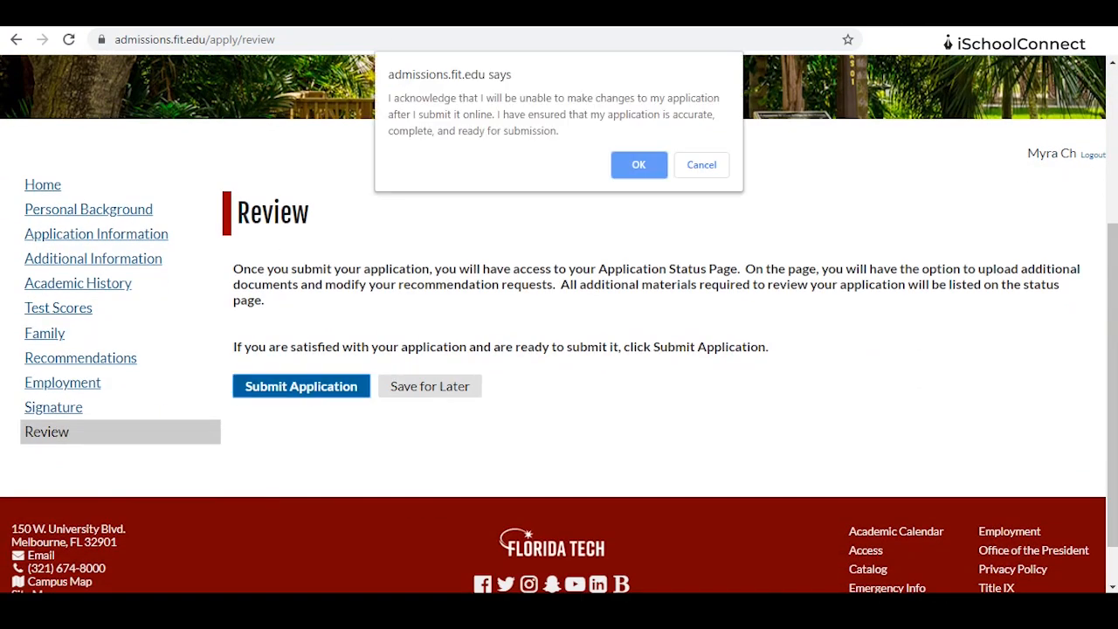
key("Return")
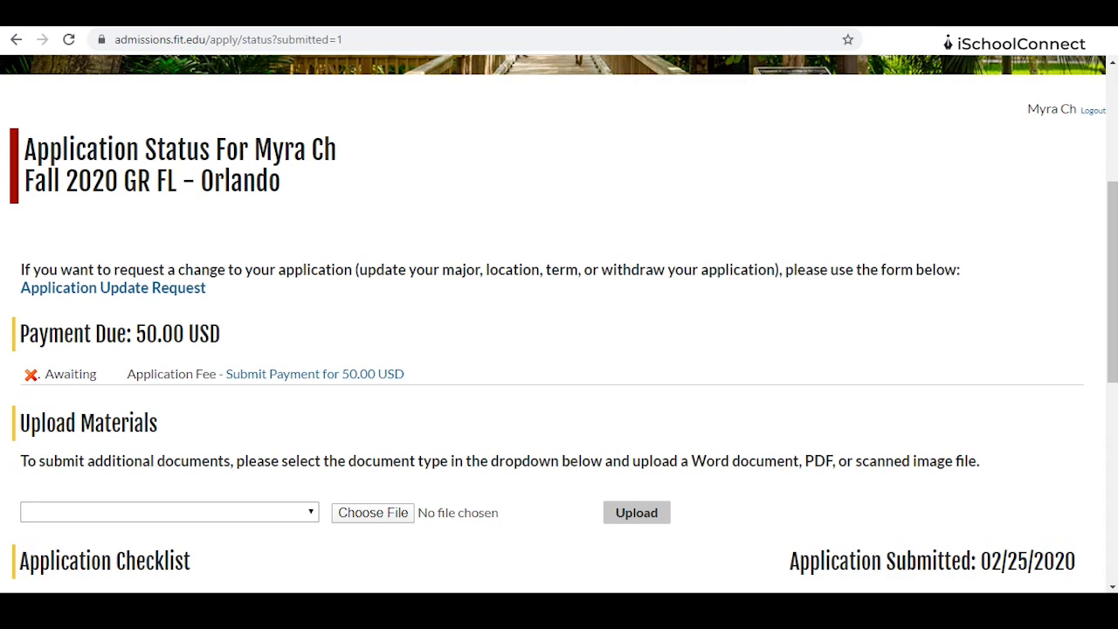
Step: Examine the application status page, including the fee payment, Upload Materials and the checklist's Resume/CV and recommendation entries
scroll(559, 323, "down", 2)
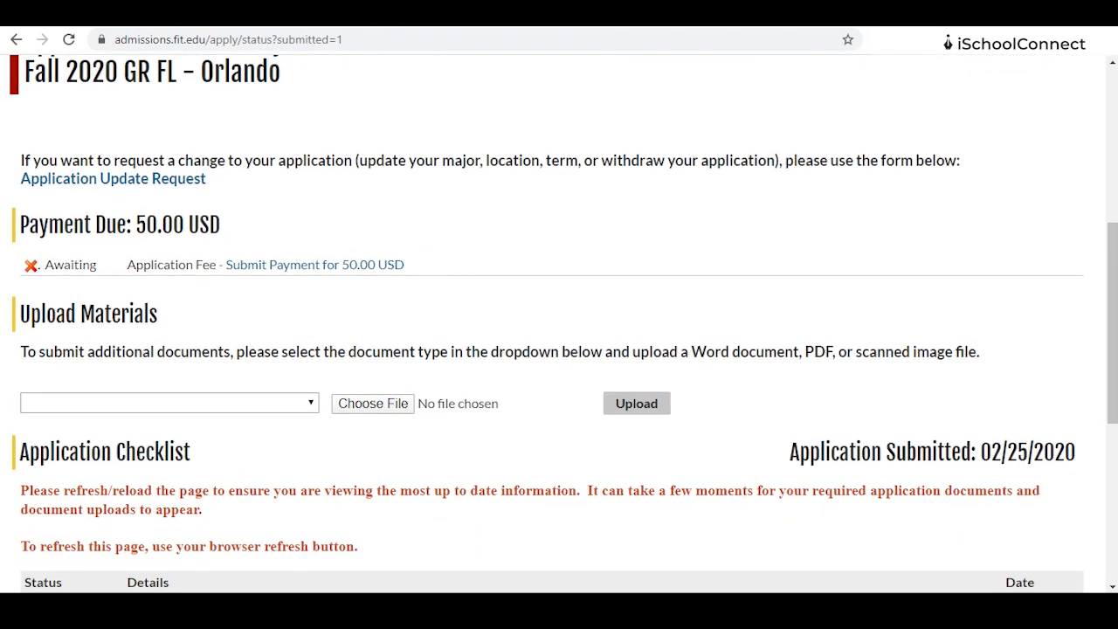
mouse_move(1113, 323)
left_mouse_down()
mouse_move(1113, 360)
mouse_move(1113, 335)
left_mouse_up()
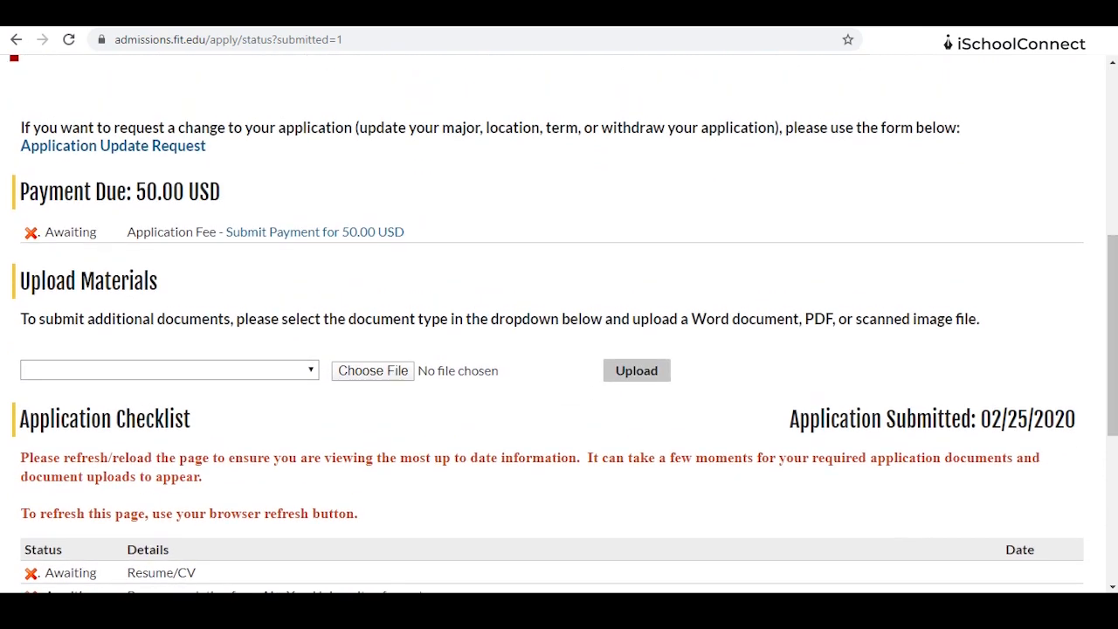
left_click_drag(1113, 336, 1112, 408)
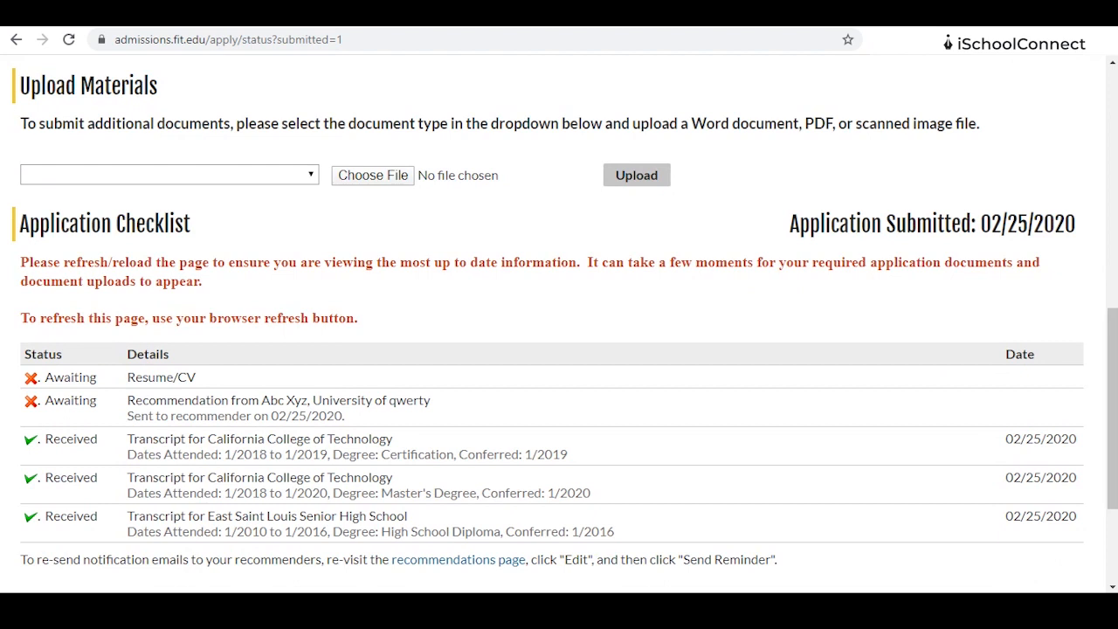
left_click_drag(135, 377, 228, 401)
left_click(190, 377)
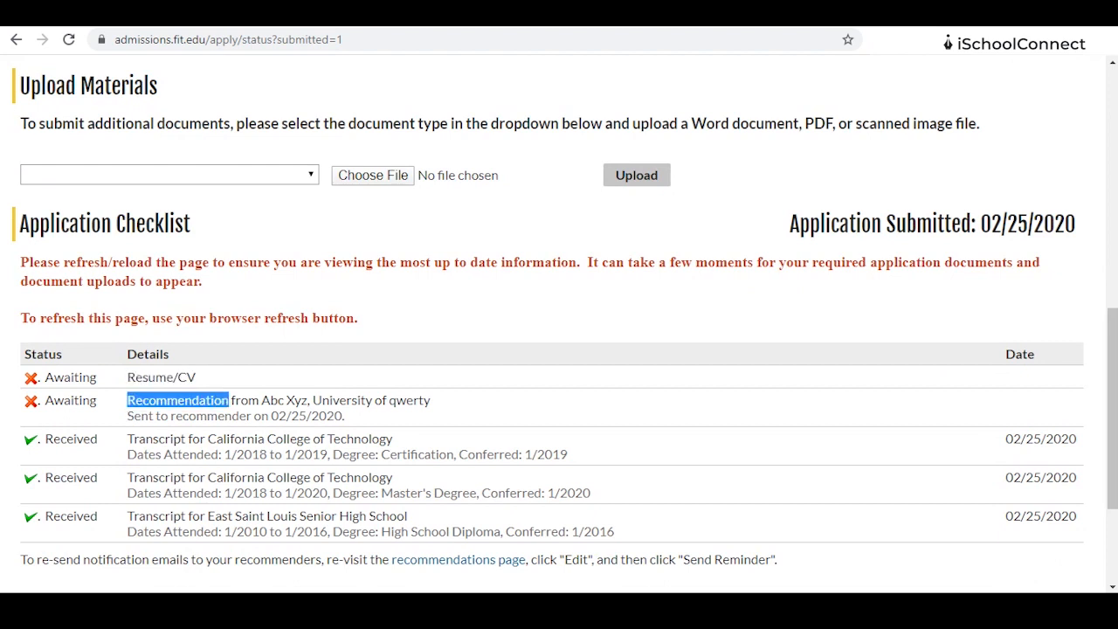
left_click(229, 401)
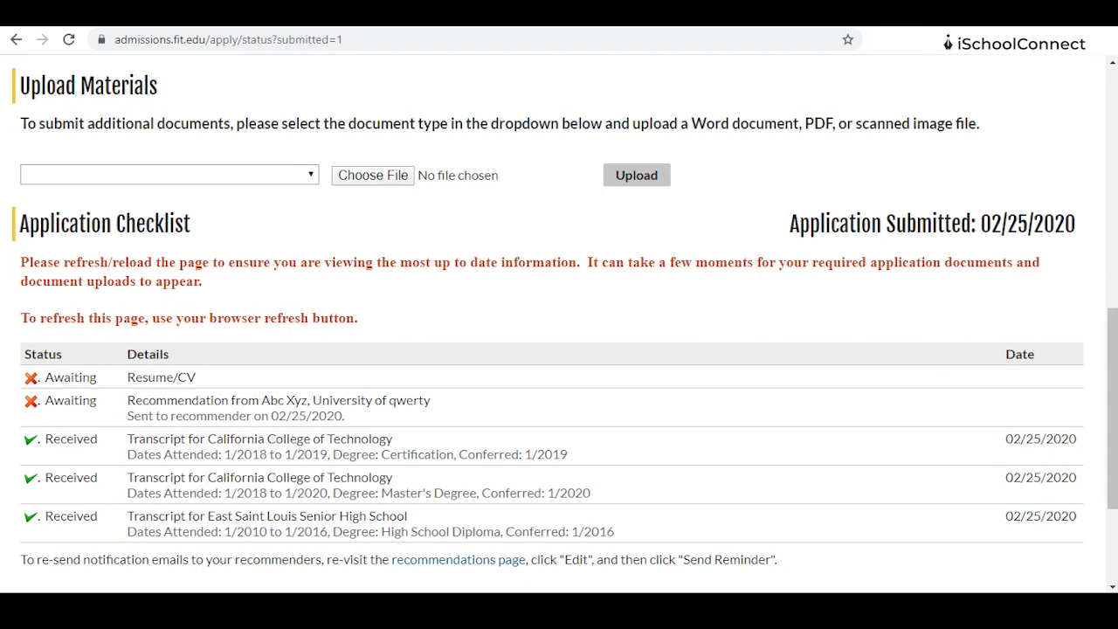
Step: Try to choose and upload a resume PDF under Upload Materials
scroll(558, 323, "up", 2)
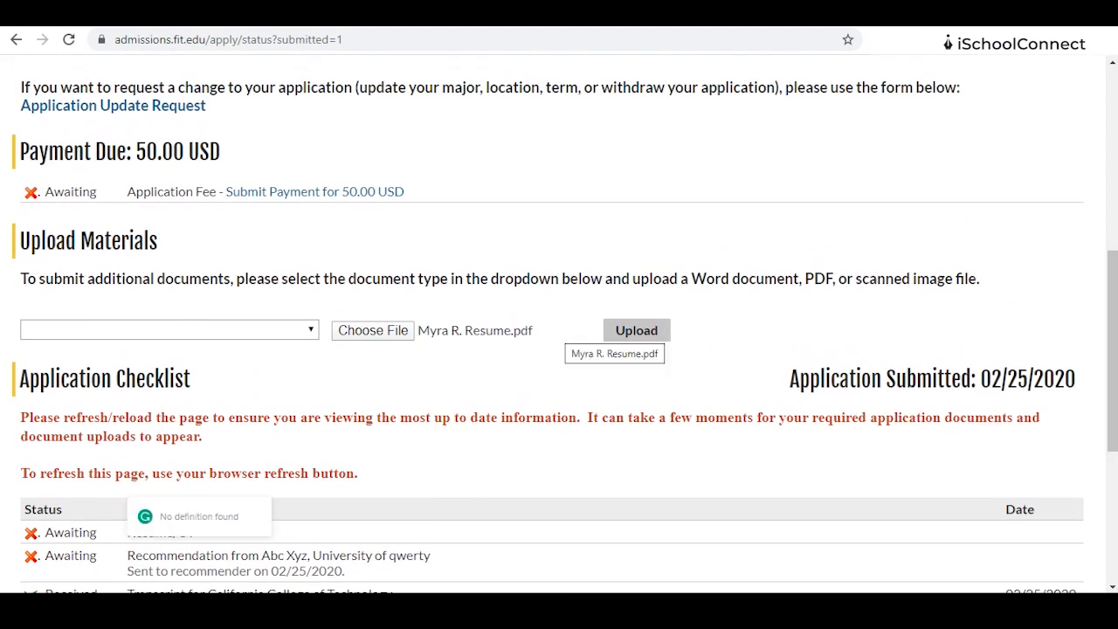
left_click(564, 331)
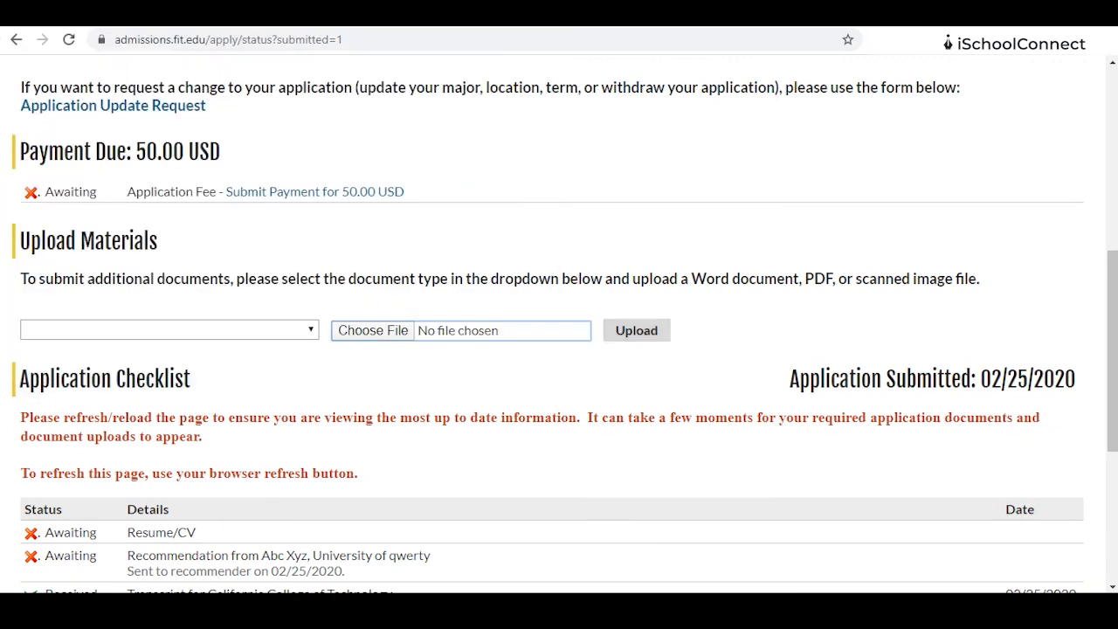
left_click(635, 330)
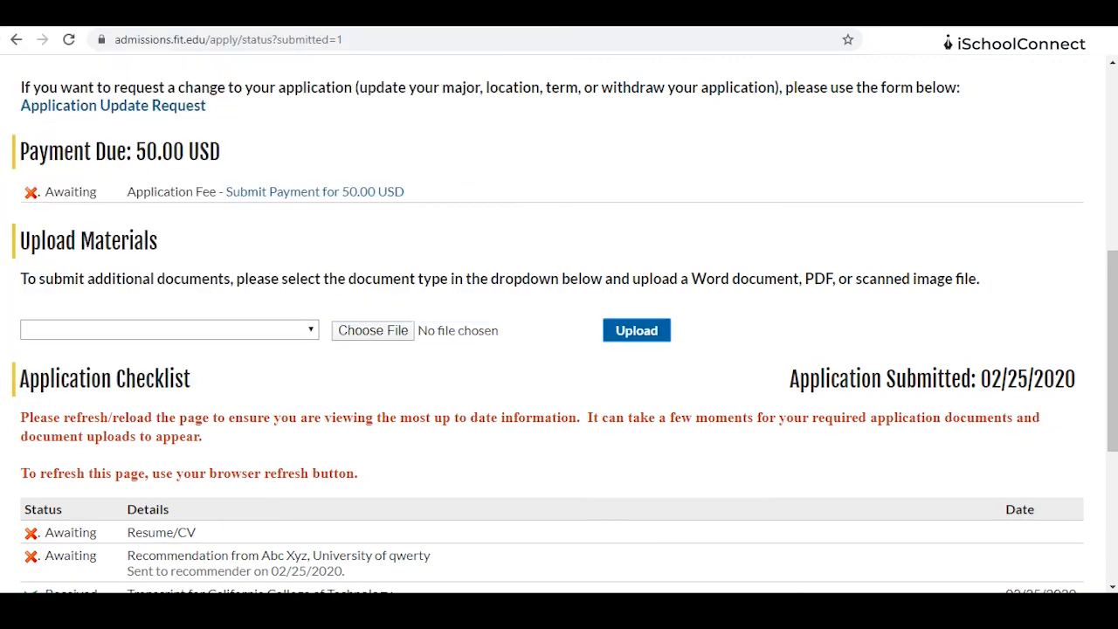
key("Return")
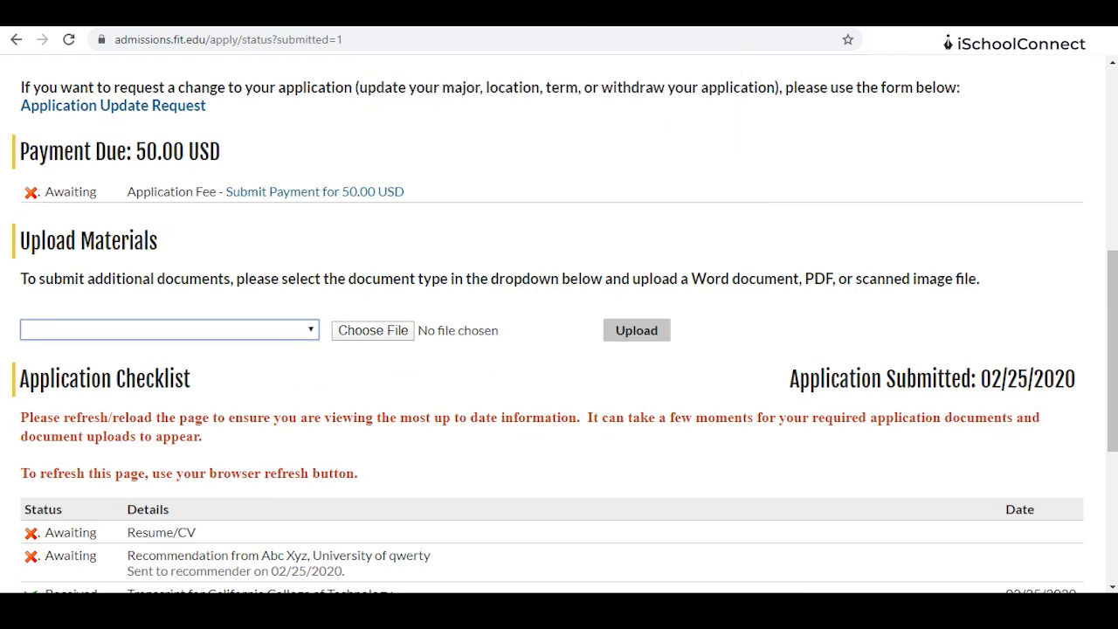
Step: Look over the whole application status page, from the checklist and account tools back to the application heading
scroll(559, 323, "down", 4)
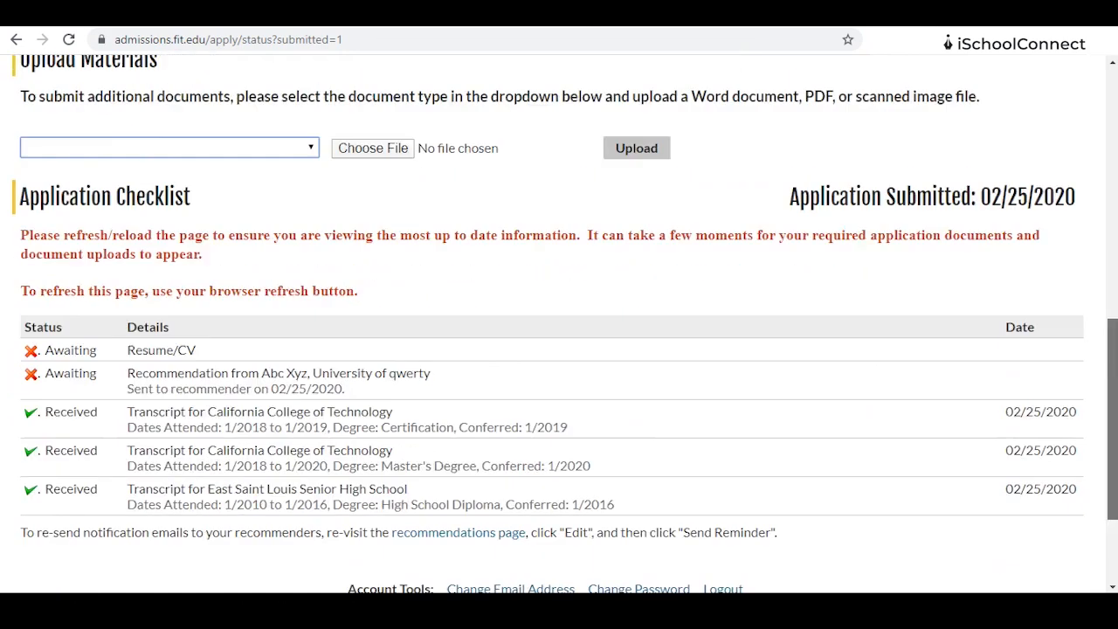
scroll(558, 323, "up", 5)
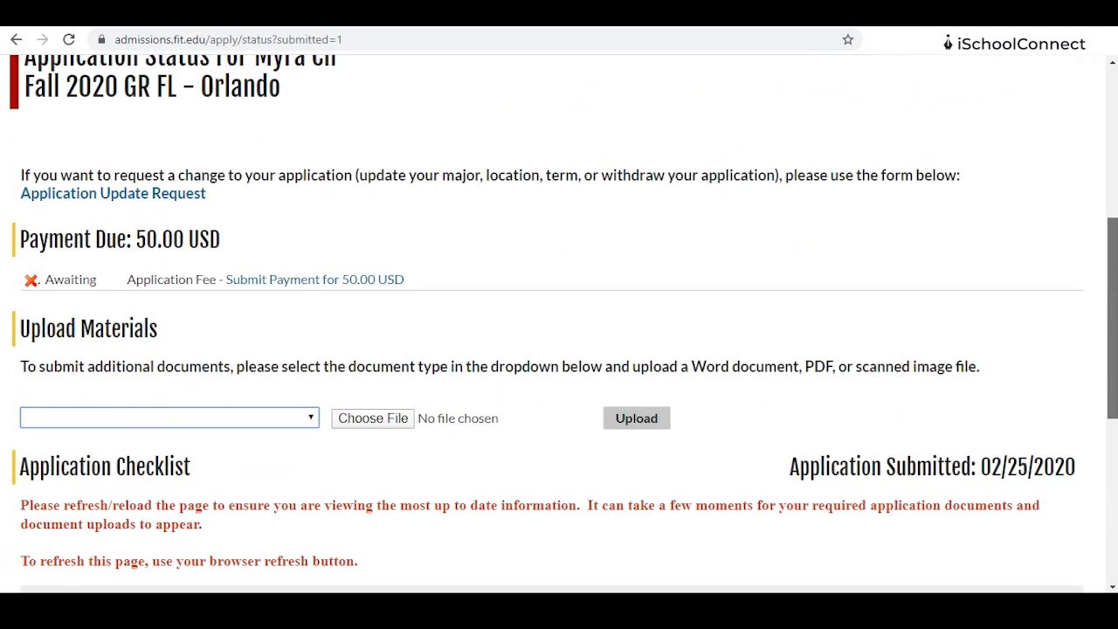
scroll(559, 323, "down", 4)
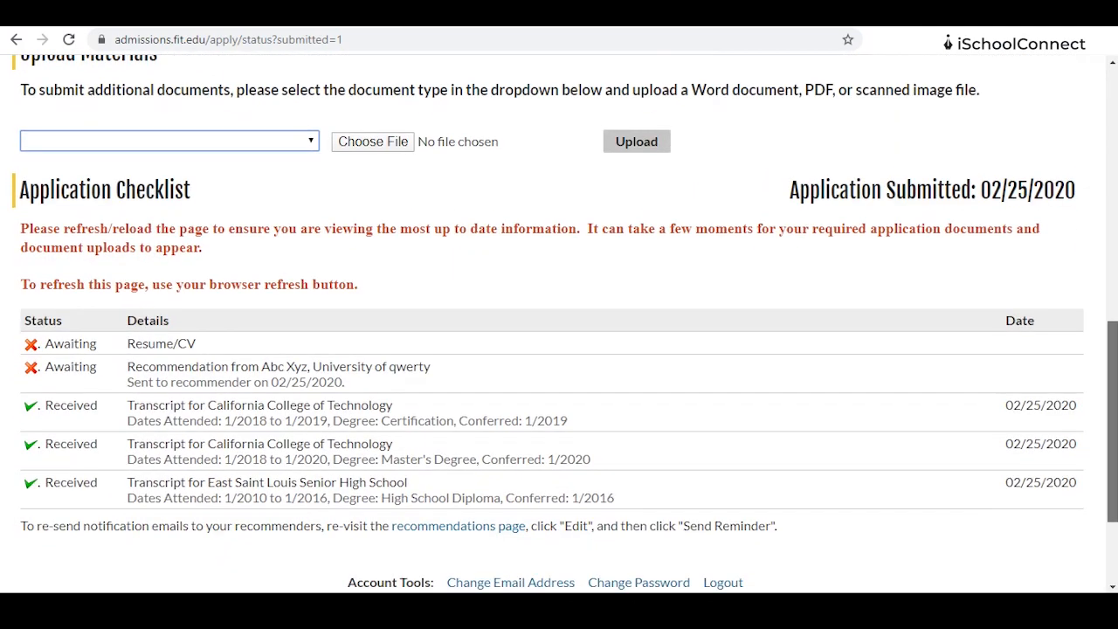
scroll(559, 323, "down", 1)
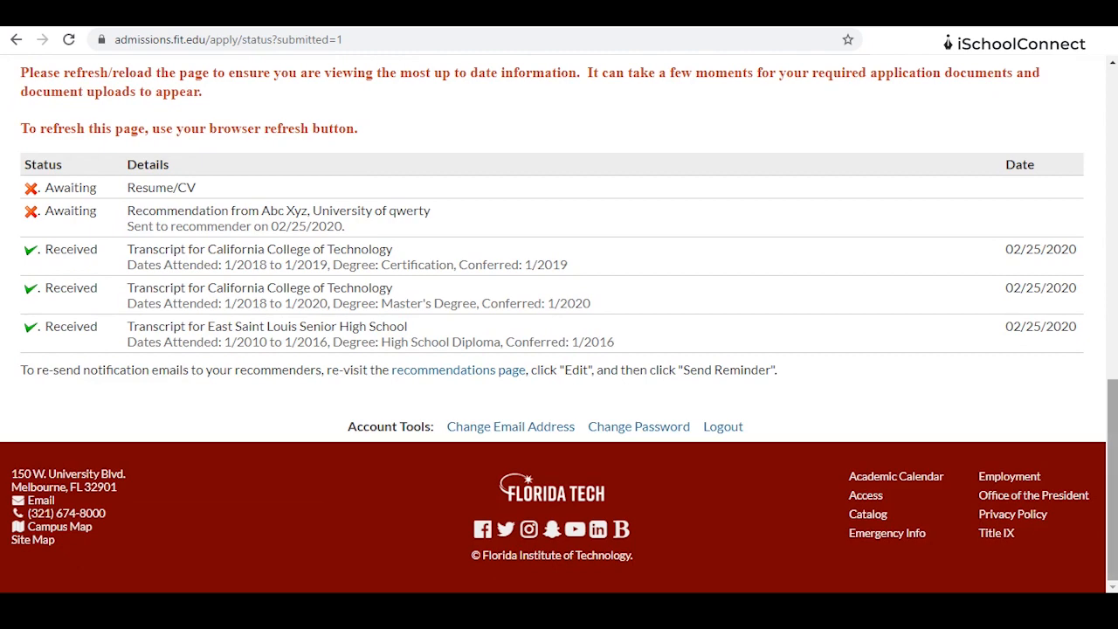
scroll(559, 323, "up", 10)
scroll(559, 323, "up", 2)
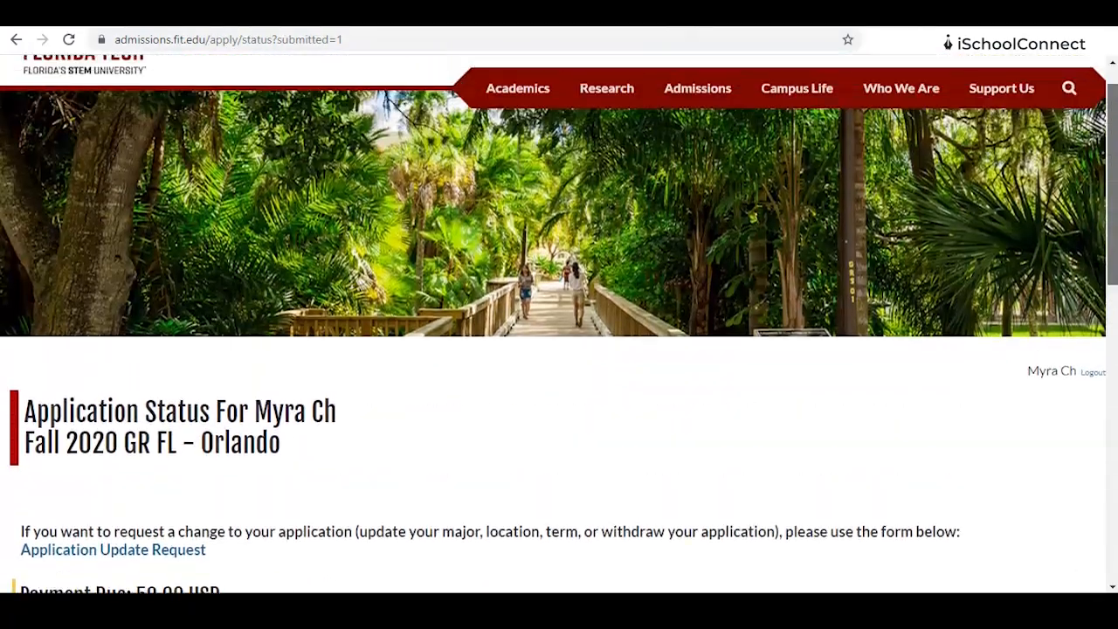
scroll(559, 323, "up", 1)
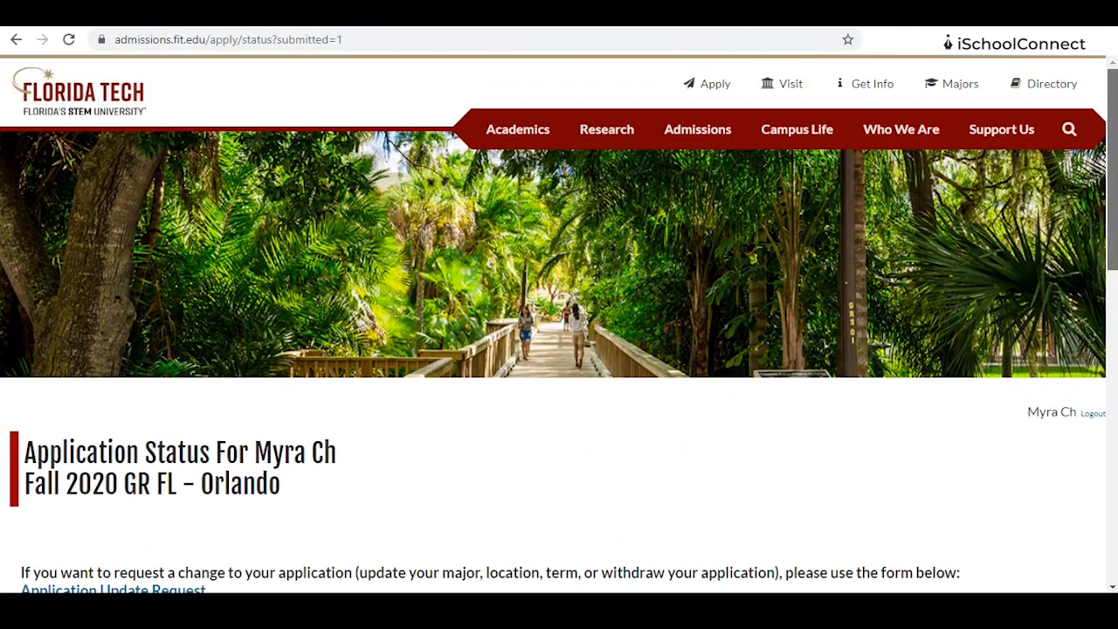